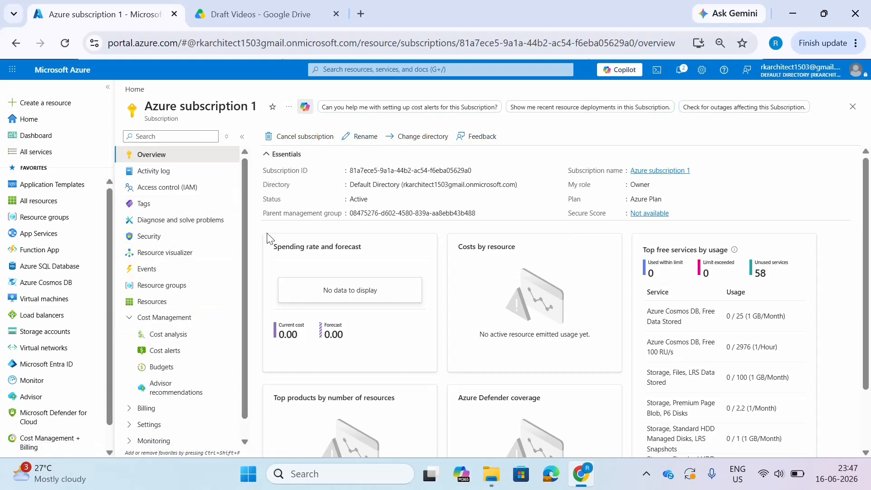
# - Open Azure subscription 1 from the Subscriptions service and collapse the subscription list beside it
pyautogui.click(82, 78)
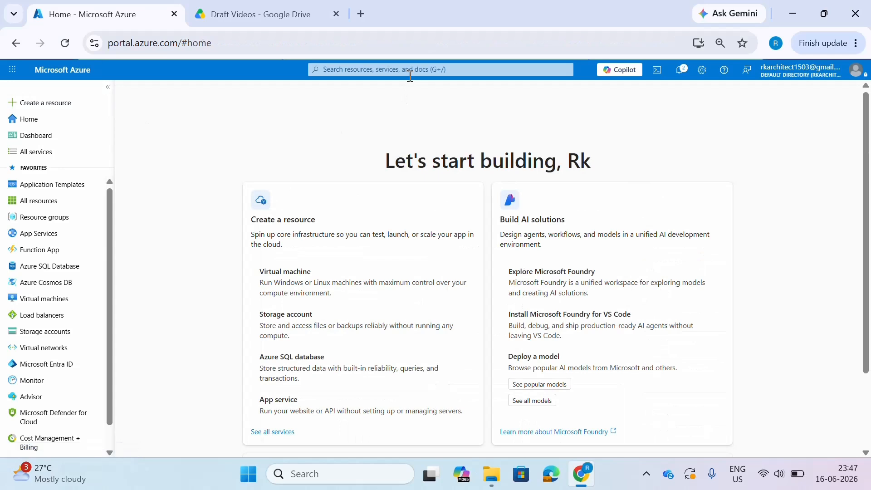
pyautogui.click(363, 70)
pyautogui.write('s')
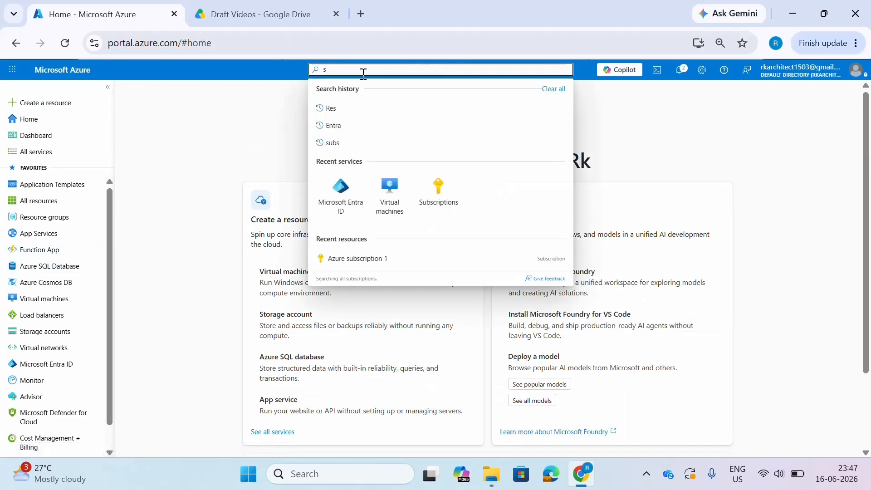
pyautogui.click(439, 197)
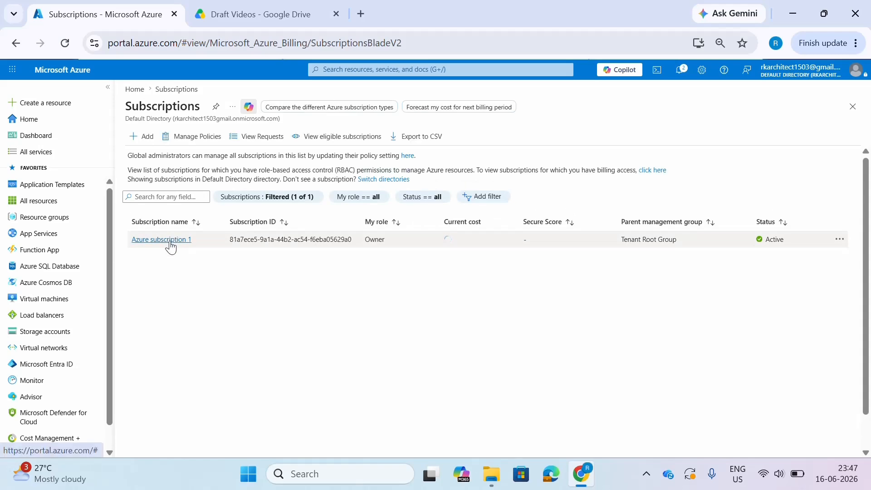
pyautogui.click(161, 240)
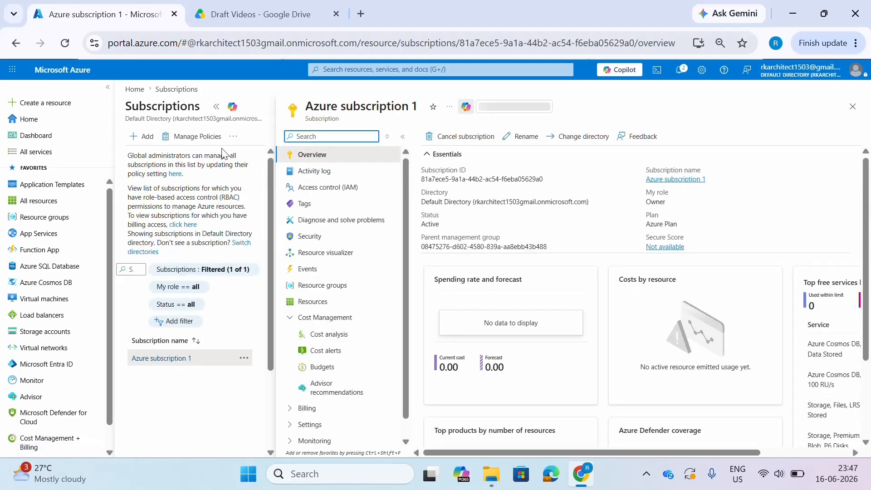
pyautogui.click(216, 108)
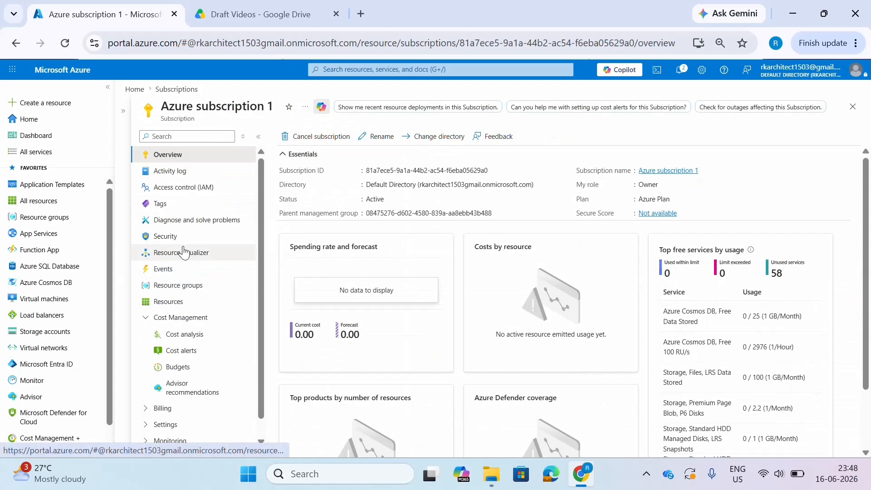
# - Open the subscription's cost management budgets and start creating a new budget
pyautogui.scroll(-1, 184, 254)
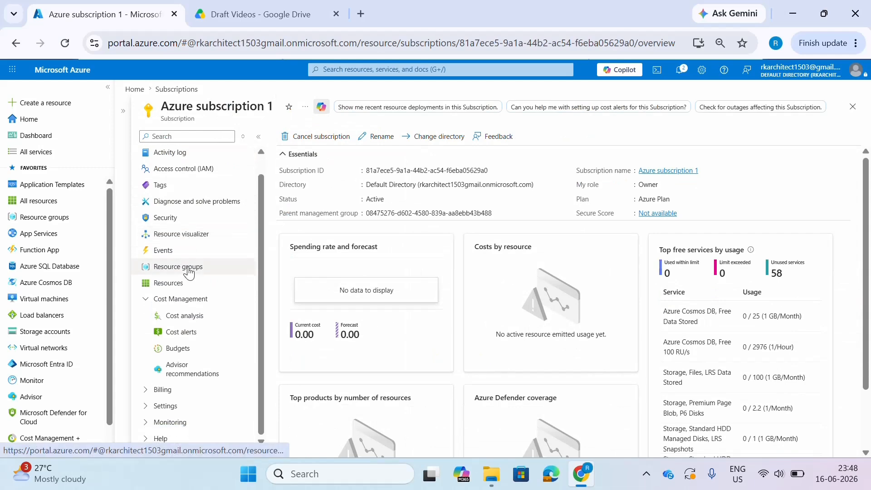
pyautogui.click(188, 354)
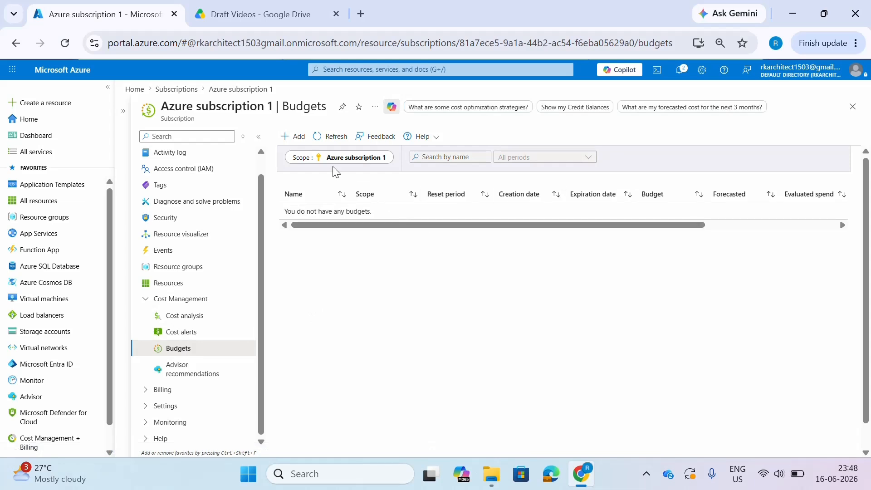
pyautogui.click(295, 140)
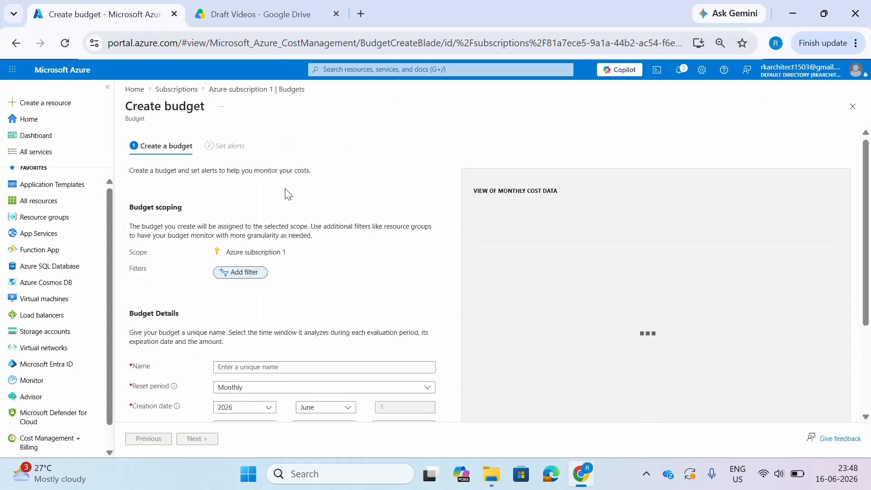
pyautogui.scroll(-2, 286, 189)
pyautogui.scroll(2, 294, 200)
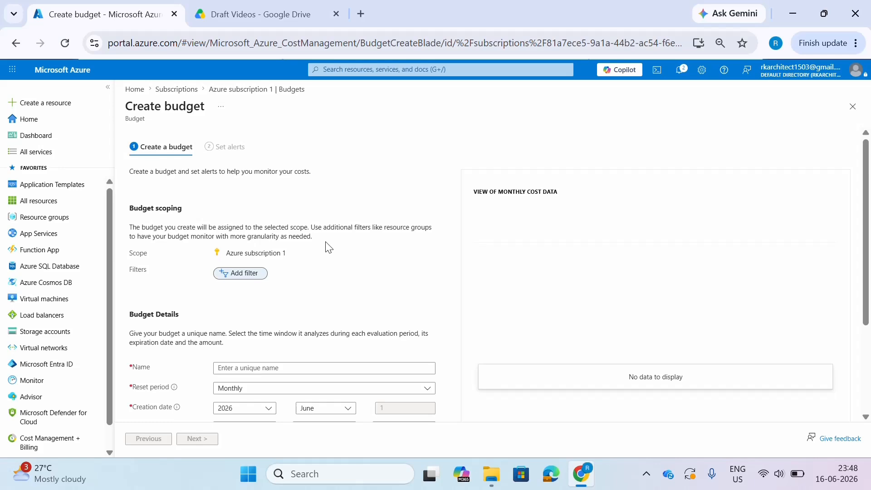
pyautogui.click(239, 275)
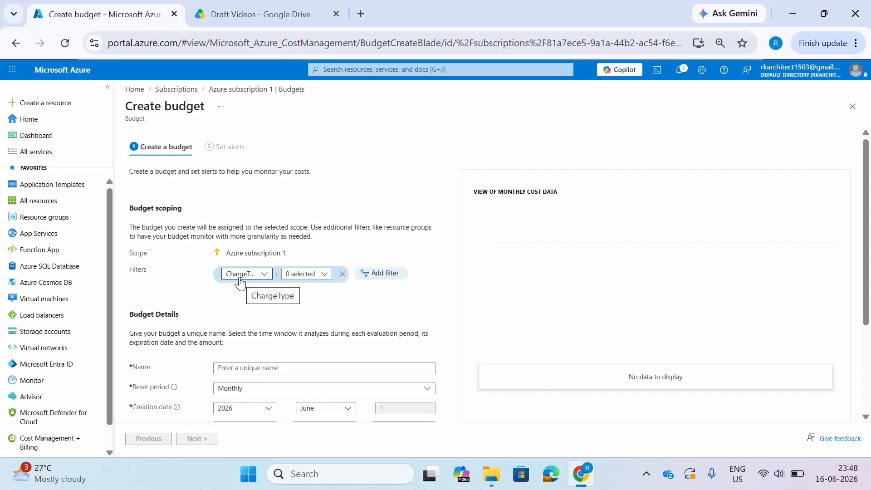
pyautogui.click(240, 280)
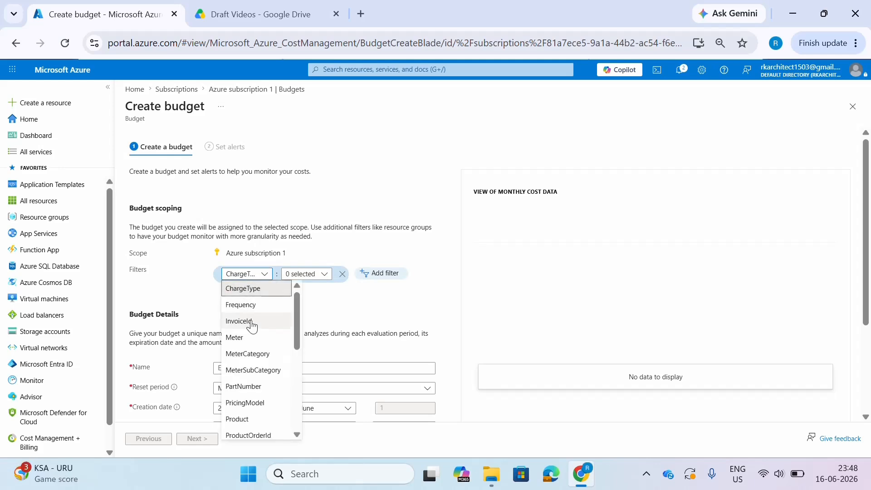
pyautogui.scroll(-2, 252, 327)
pyautogui.scroll(-2, 252, 327)
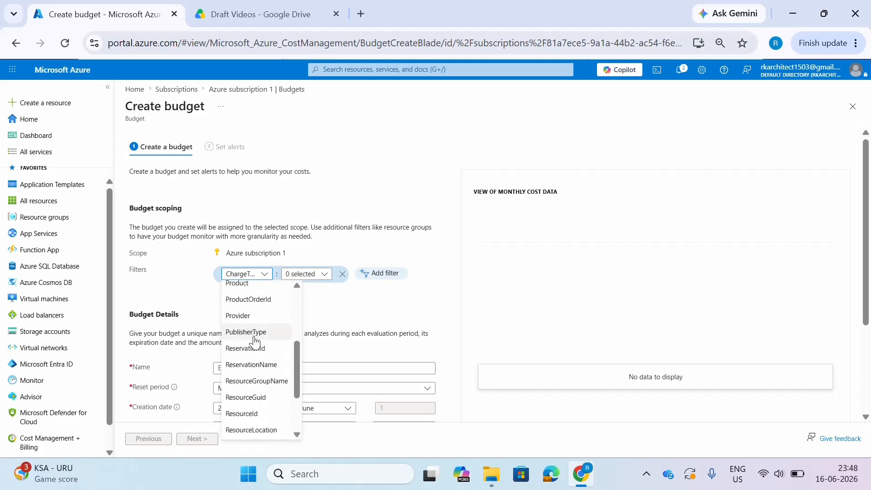
pyautogui.click(266, 384)
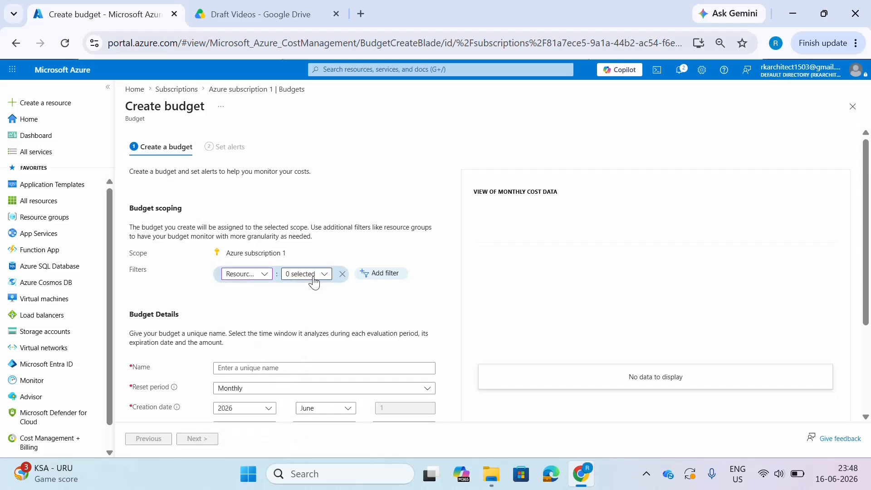
pyautogui.click(316, 280)
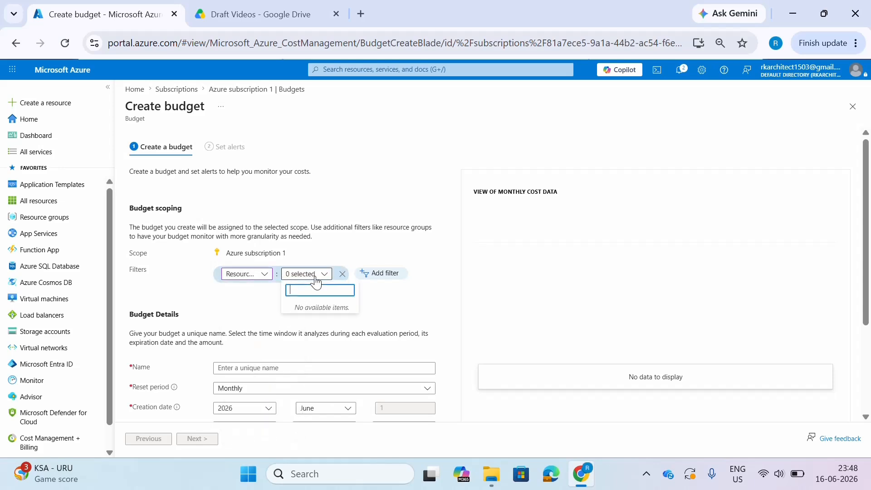
pyautogui.click(381, 304)
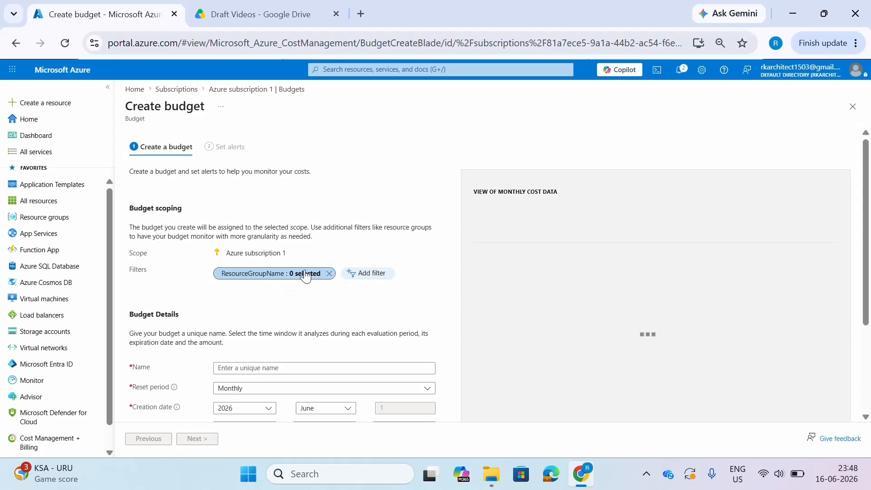
pyautogui.click(305, 275)
pyautogui.click(324, 277)
pyautogui.click(342, 275)
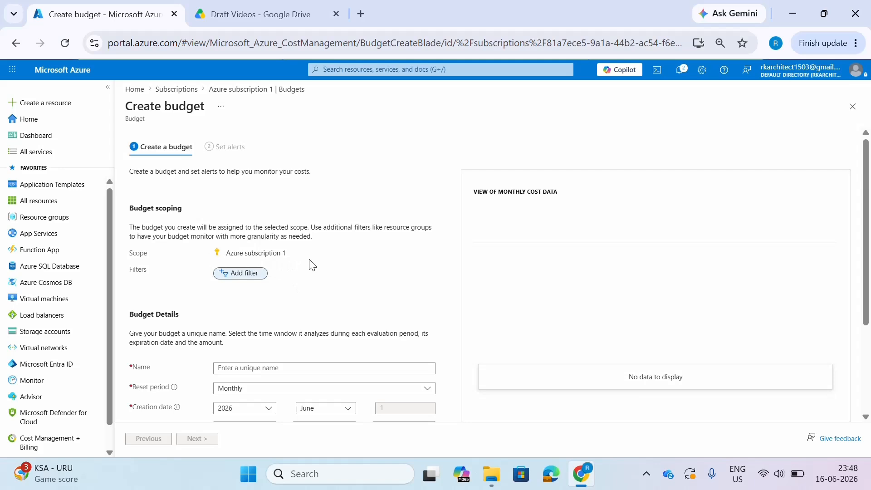
# - Name the new budget Ez-BUD01
pyautogui.scroll(-2, 312, 265)
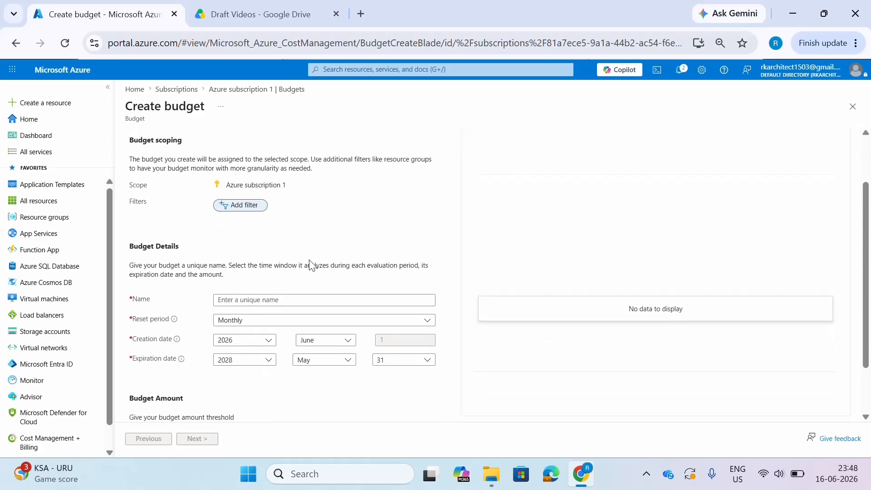
pyautogui.click(263, 299)
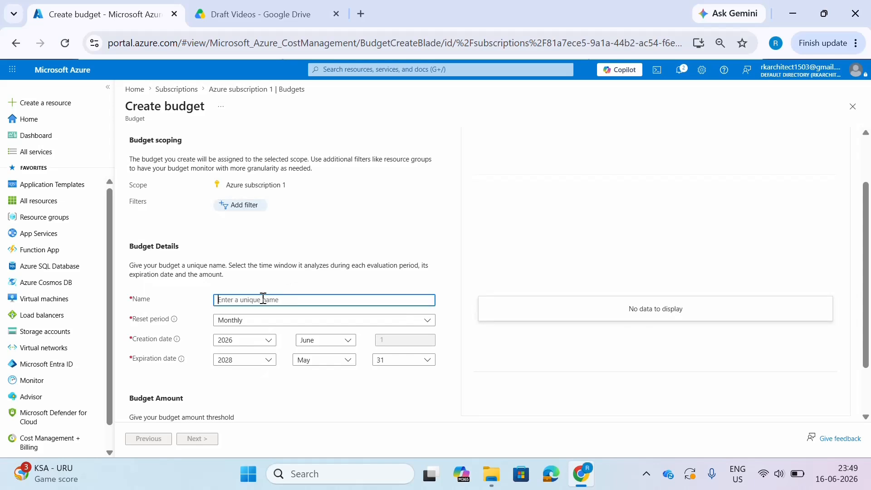
pyautogui.write('Ez-BUD01')
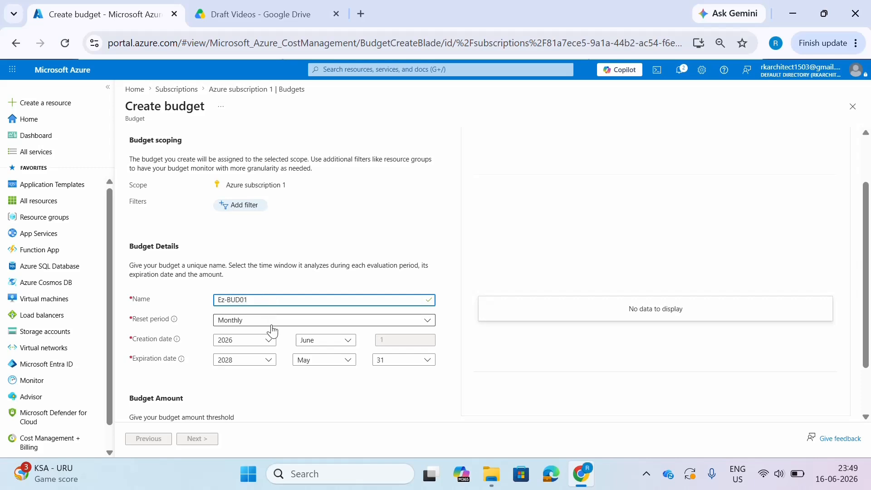
# - Set the budget amount to 50 and continue to the alert settings
pyautogui.scroll(-2, 446, 346)
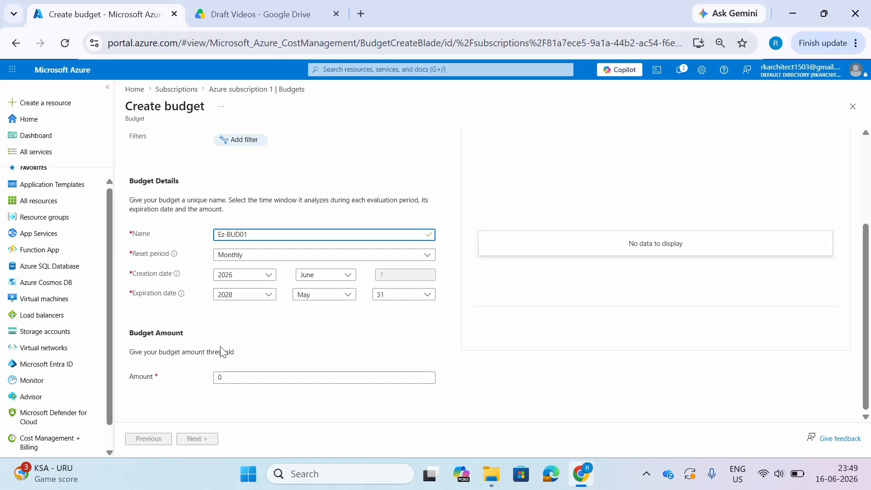
pyautogui.click(278, 378)
pyautogui.press('BackSpace')
pyautogui.write('50')
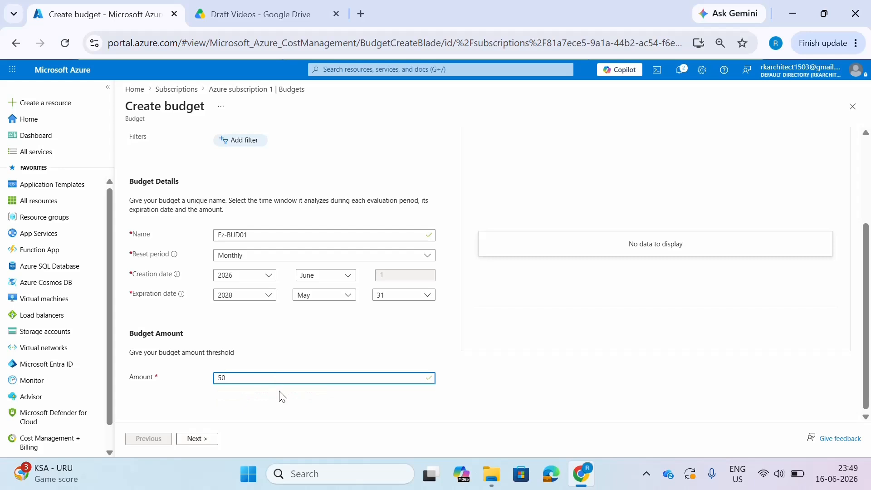
pyautogui.click(285, 397)
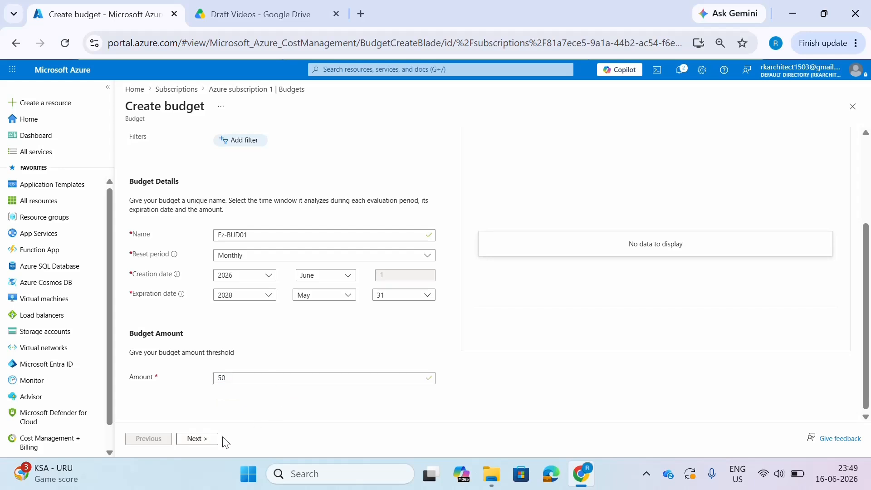
pyautogui.click(208, 440)
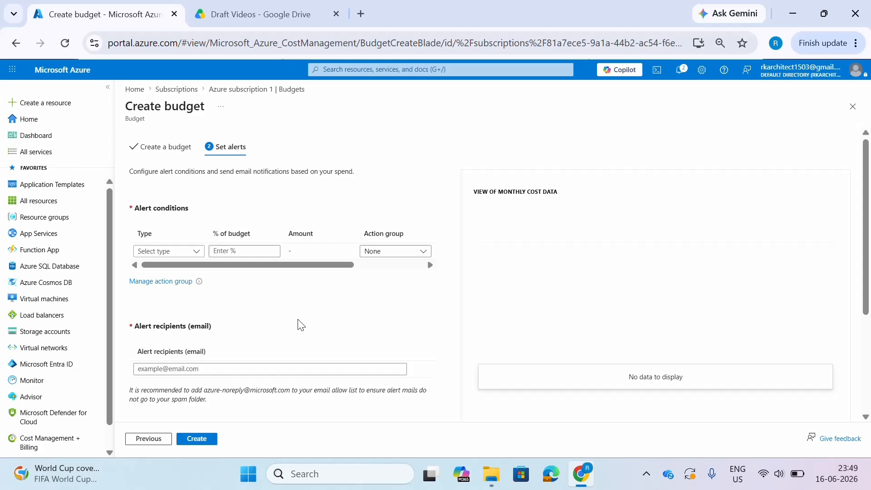
# - Add an alert condition of type Actual cost at 50 % of the budget
pyautogui.click(195, 252)
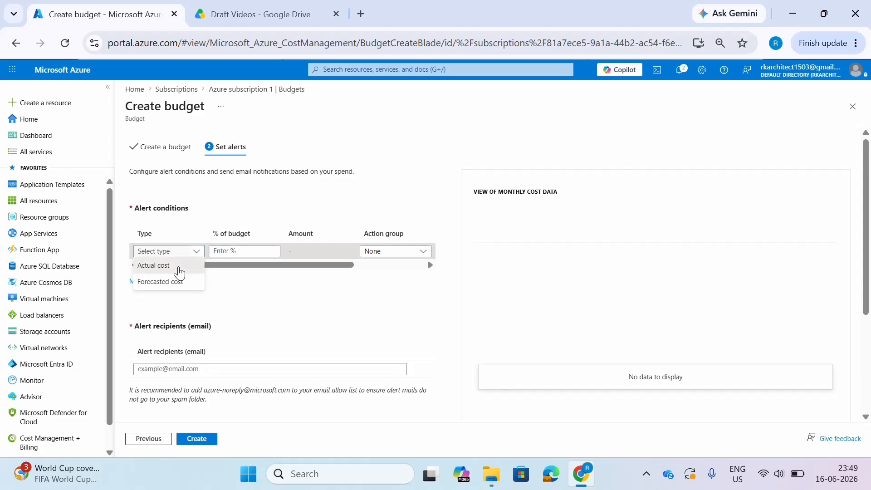
pyautogui.click(181, 268)
pyautogui.click(240, 252)
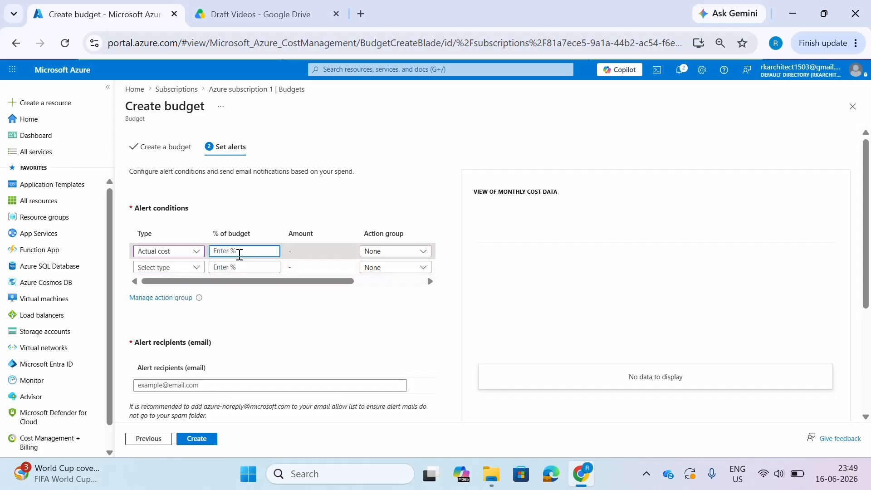
pyautogui.write('50')
pyautogui.click(357, 325)
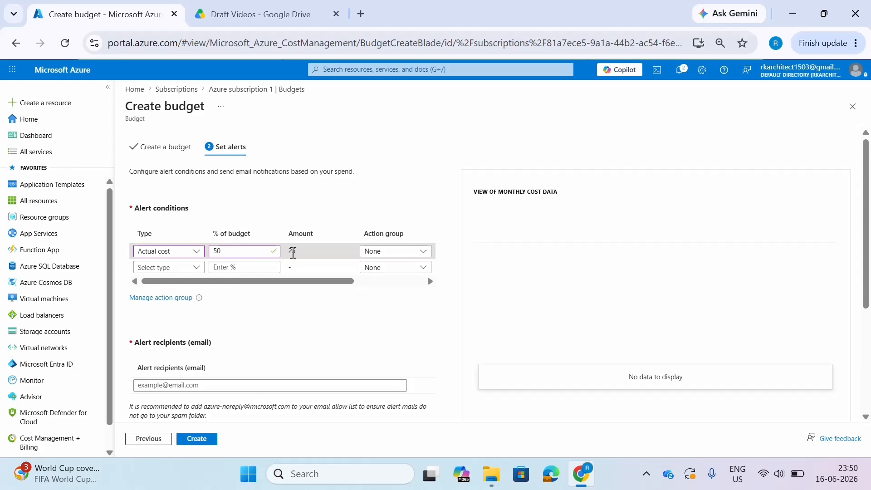
pyautogui.moveTo(289, 254); pyautogui.dragTo(293, 252)
# - Start a new action group from the budget's alert settings and assign it to the resource group EOPS-01
pyautogui.click(381, 252)
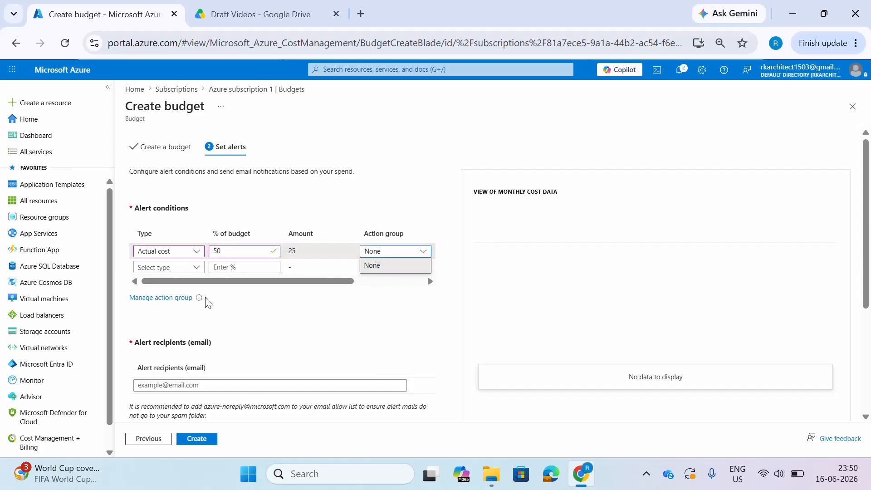
pyautogui.click(173, 301)
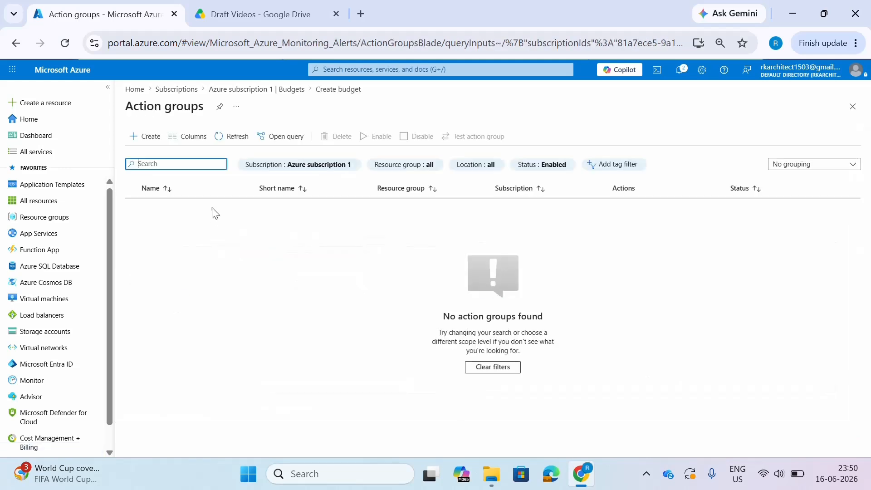
pyautogui.click(149, 137)
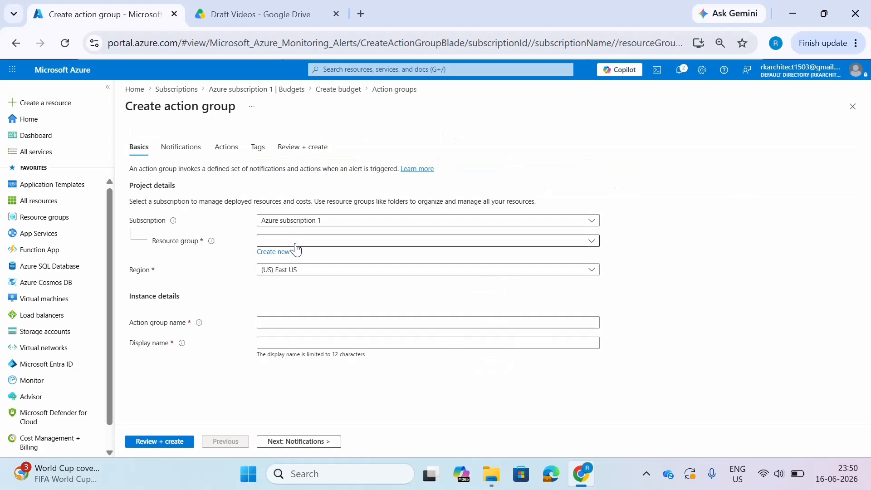
pyautogui.click(335, 241)
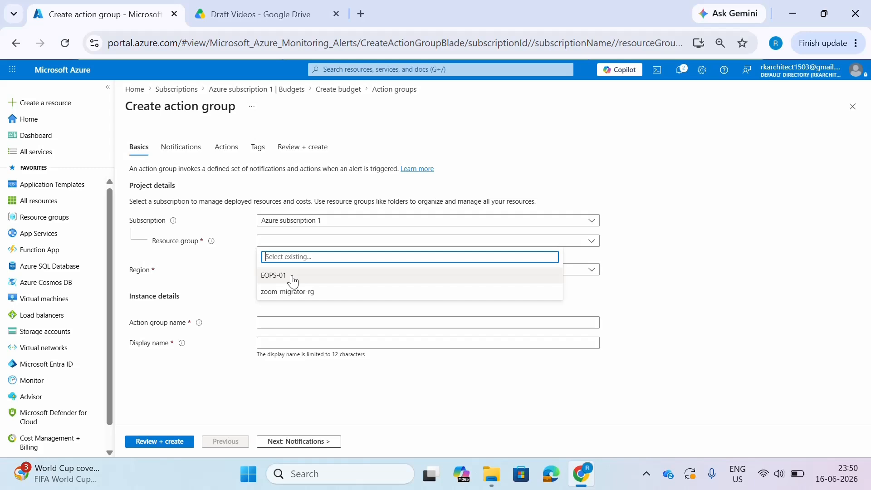
pyautogui.click(292, 277)
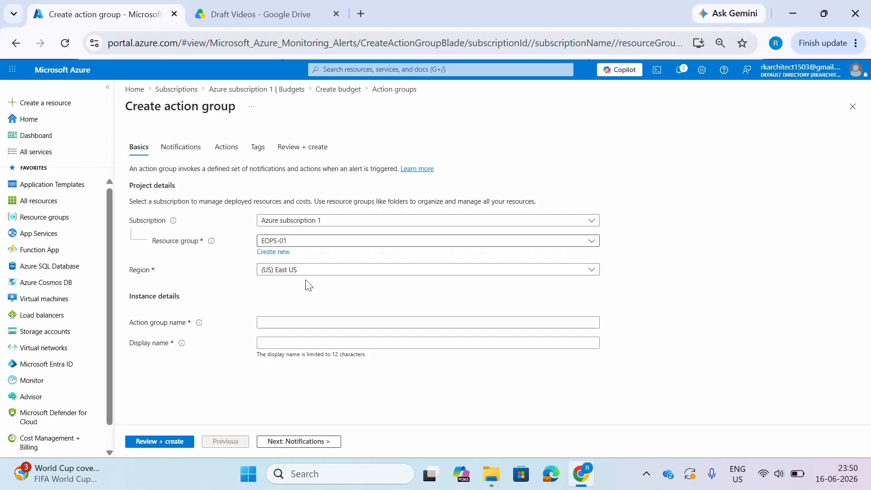
# - Set both the action group name and the display name to EZ-01, and continue to the notification settings
pyautogui.click(307, 324)
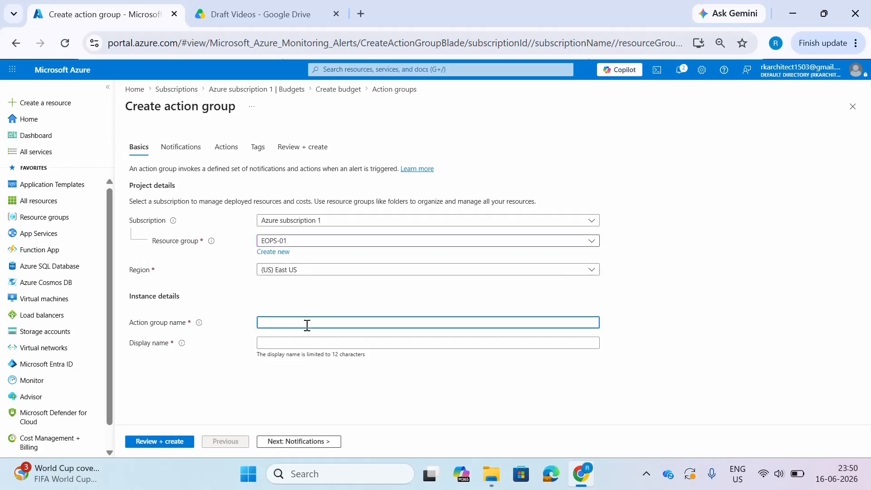
pyautogui.write('EZ-01')
pyautogui.moveTo(301, 321); pyautogui.dragTo(258, 323)
pyautogui.hotkey('ctrl', 'c')
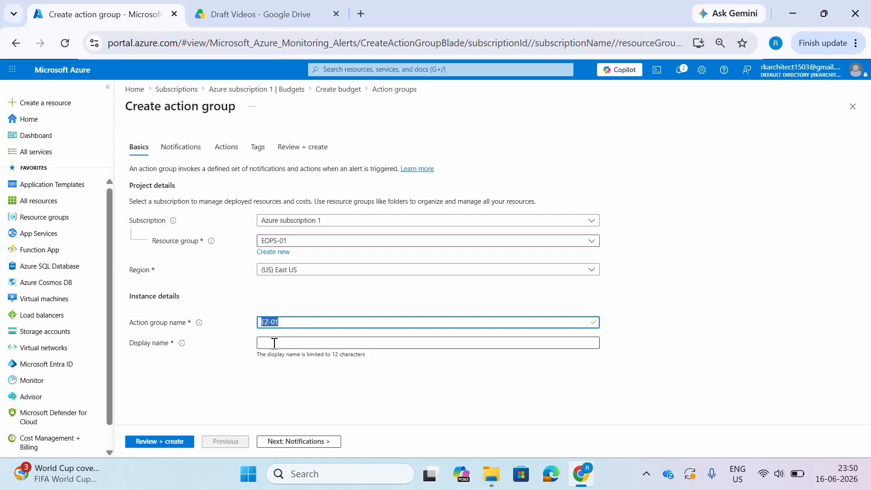
pyautogui.click(274, 343)
pyautogui.hotkey('ctrl', 'v')
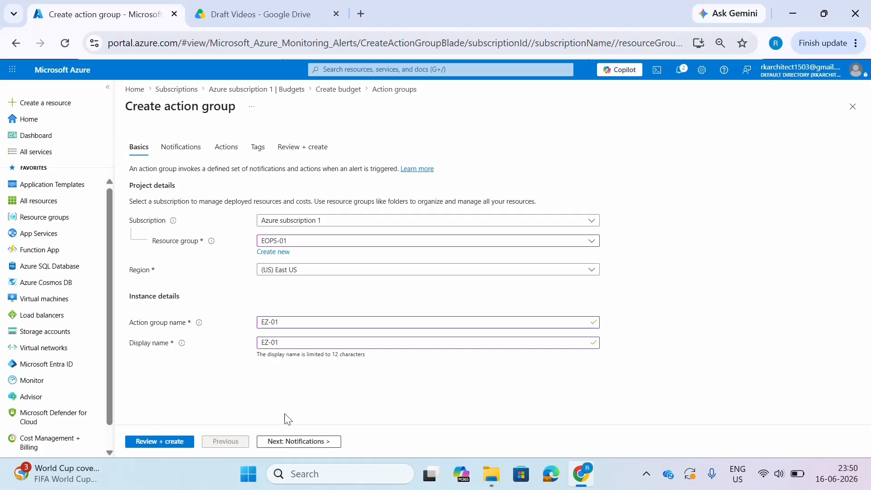
pyautogui.click(291, 440)
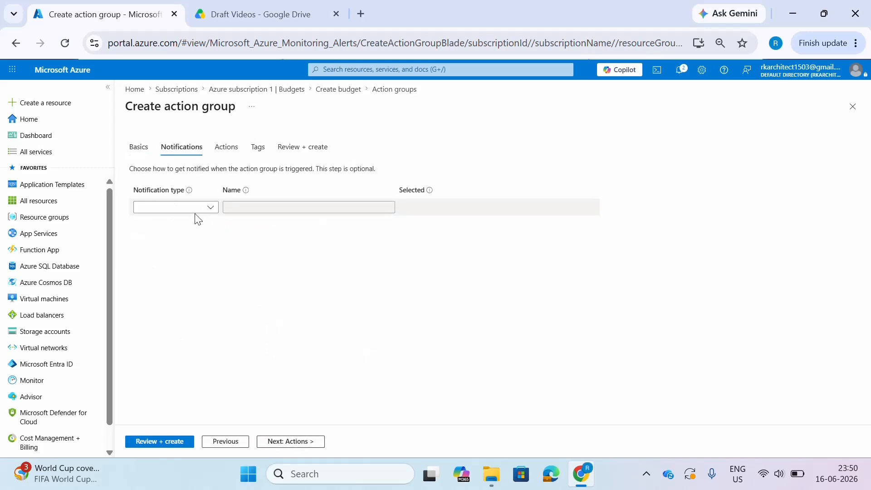
# - Add a notification of type Email/SMS message/Push/Voice with the Email, SMS and Voice options enabled
pyautogui.click(192, 209)
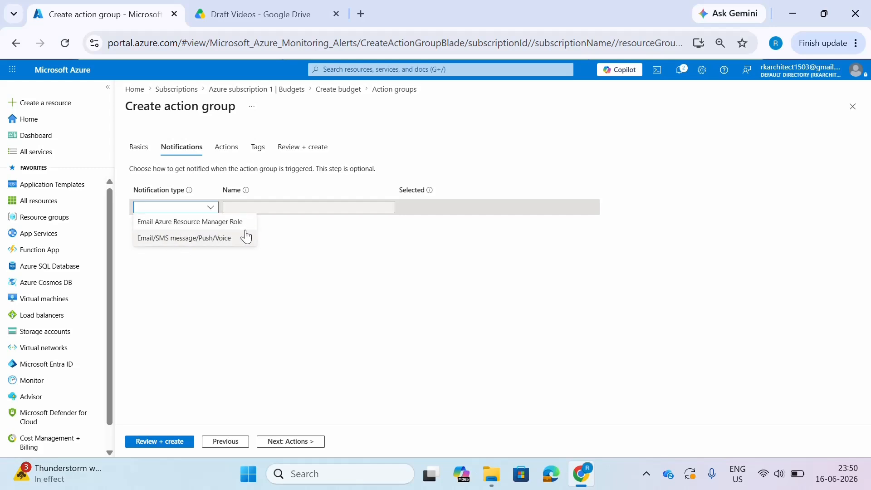
pyautogui.click(208, 244)
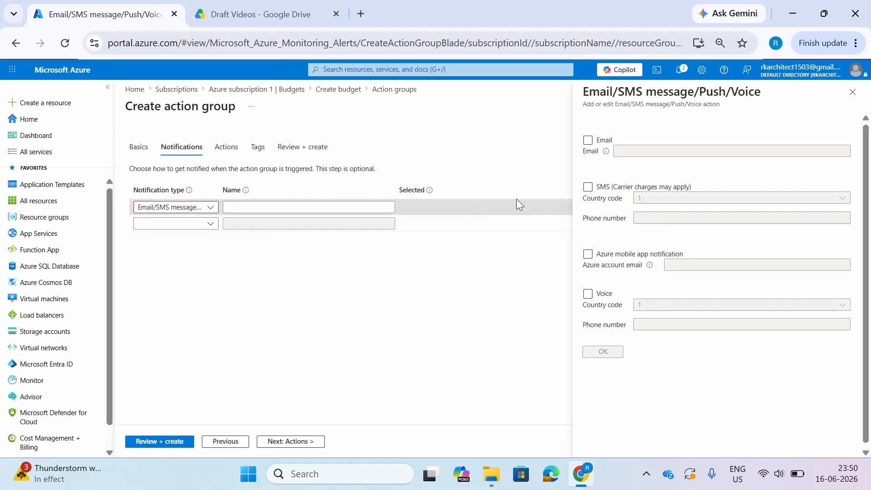
pyautogui.click(601, 141)
pyautogui.click(602, 141)
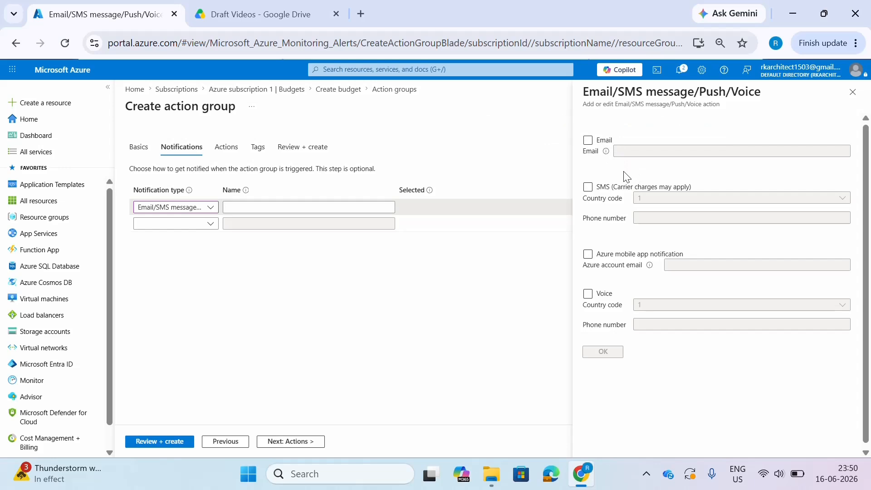
pyautogui.click(589, 141)
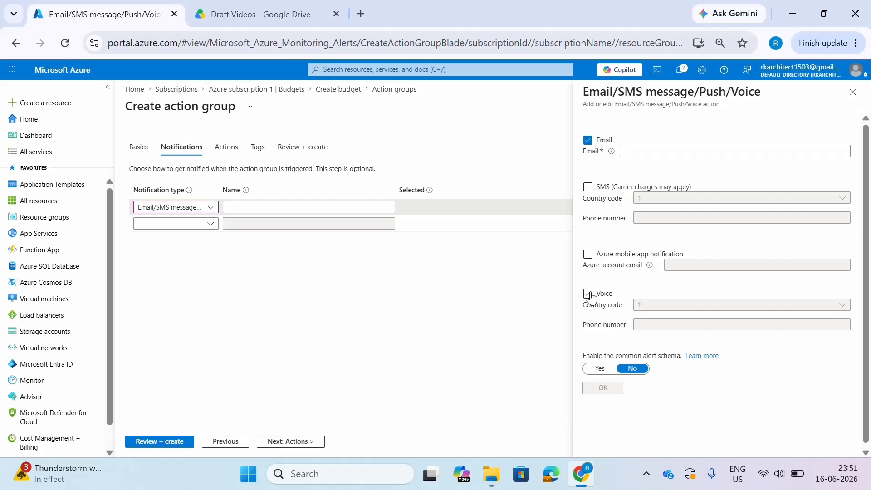
pyautogui.click(587, 187)
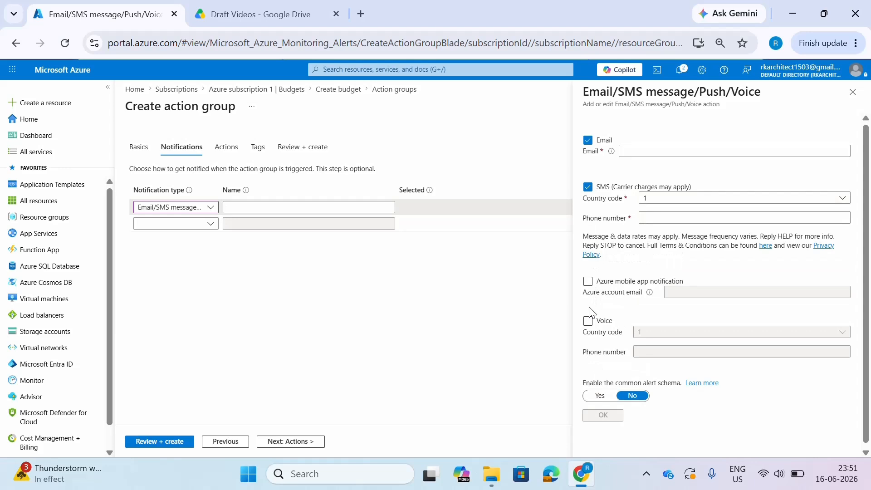
pyautogui.click(588, 320)
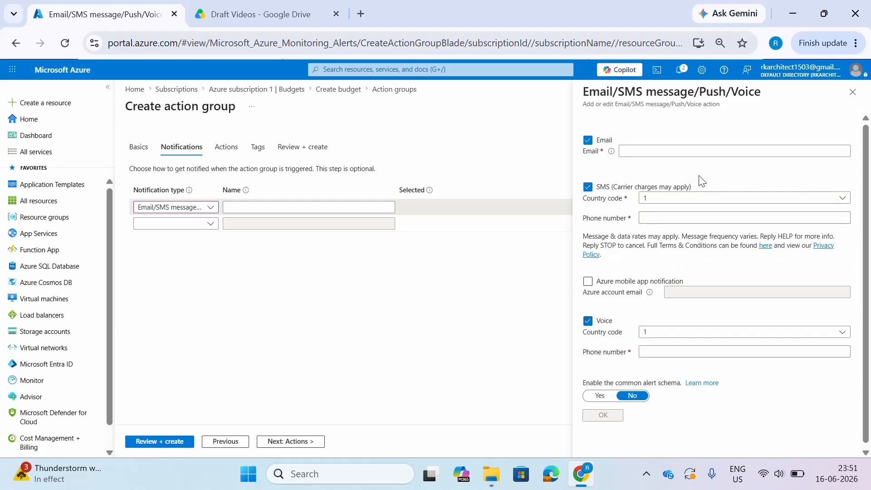
# - Fill in the notification's e-mail address, and enter the SMS phone number with country code 91
pyautogui.click(707, 152)
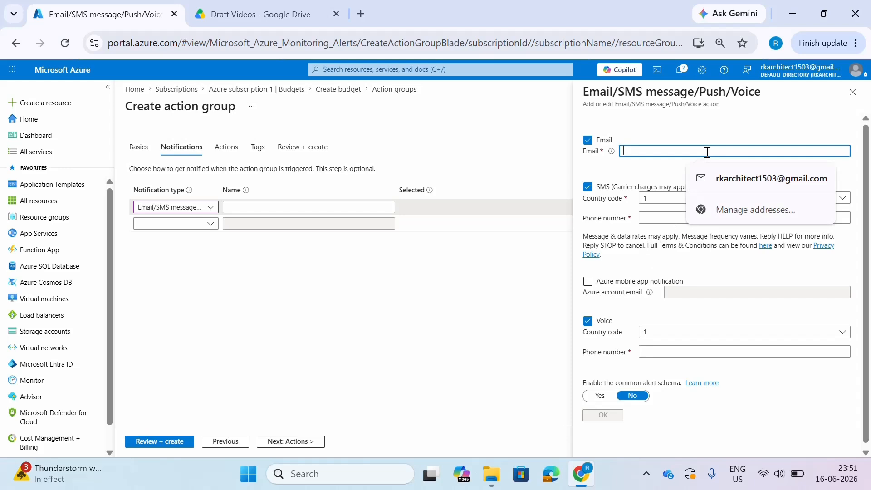
pyautogui.click(726, 179)
pyautogui.click(689, 200)
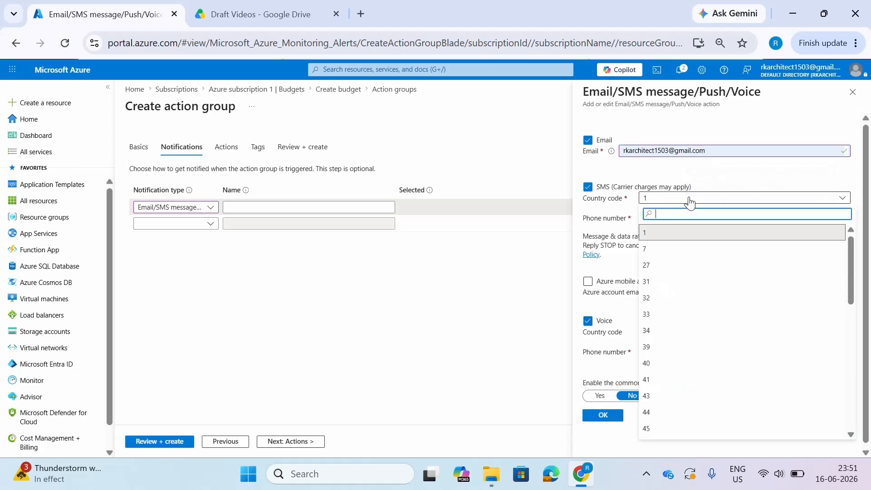
pyautogui.write('+91')
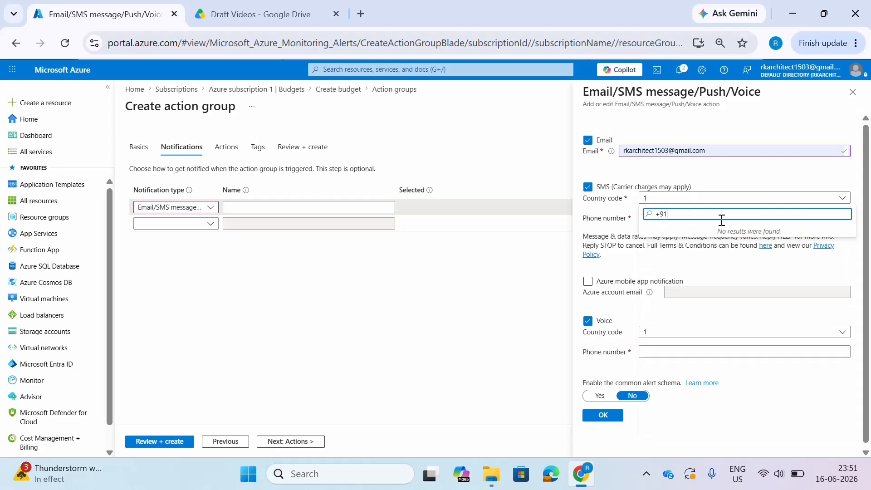
pyautogui.click(830, 177)
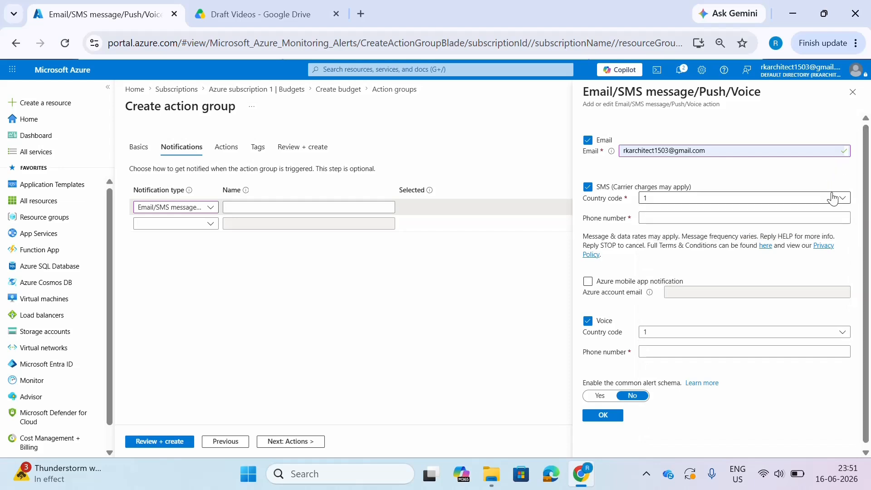
pyautogui.click(833, 197)
pyautogui.scroll(-3, 775, 237)
pyautogui.scroll(-5, 773, 243)
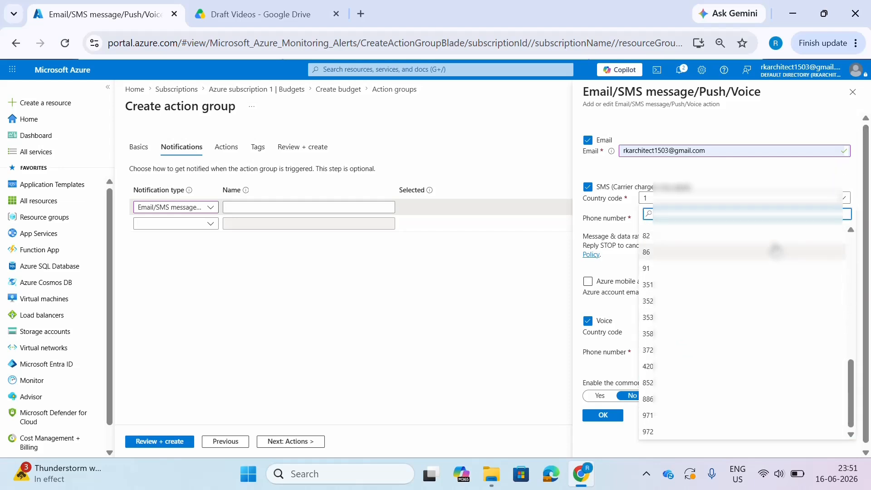
pyautogui.click(723, 267)
pyautogui.click(682, 216)
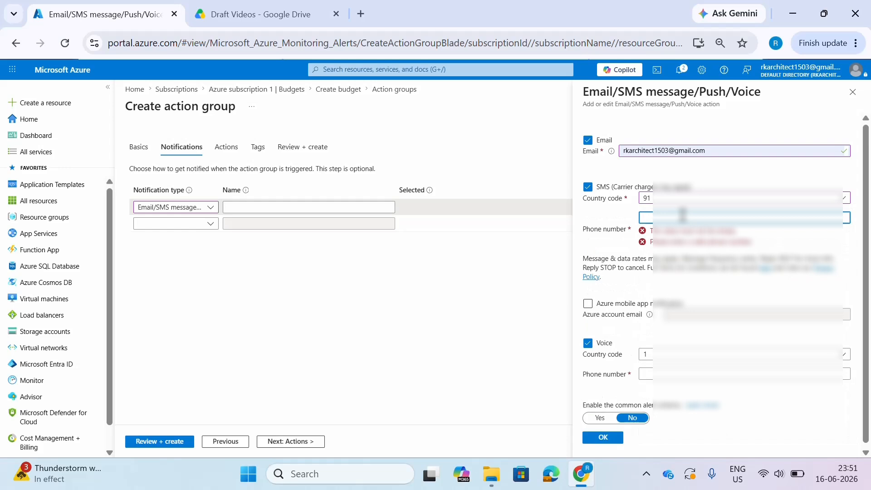
pyautogui.write('799')
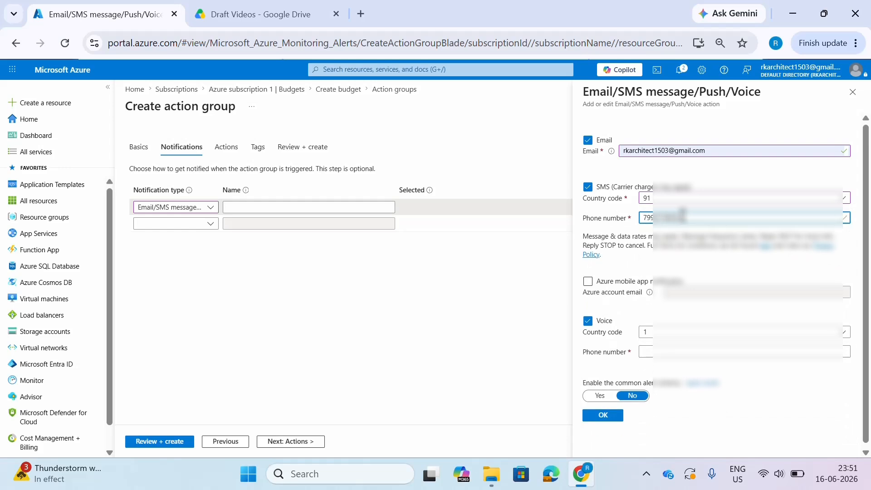
# - Set the Voice country code to 91, enter the voice phone number and confirm the notification details
pyautogui.click(686, 339)
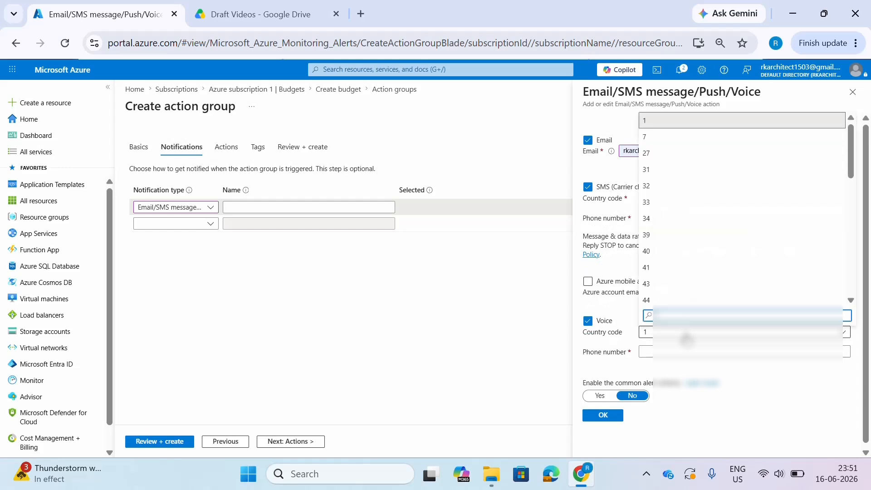
pyautogui.scroll(-3, 678, 286)
pyautogui.scroll(-2, 676, 277)
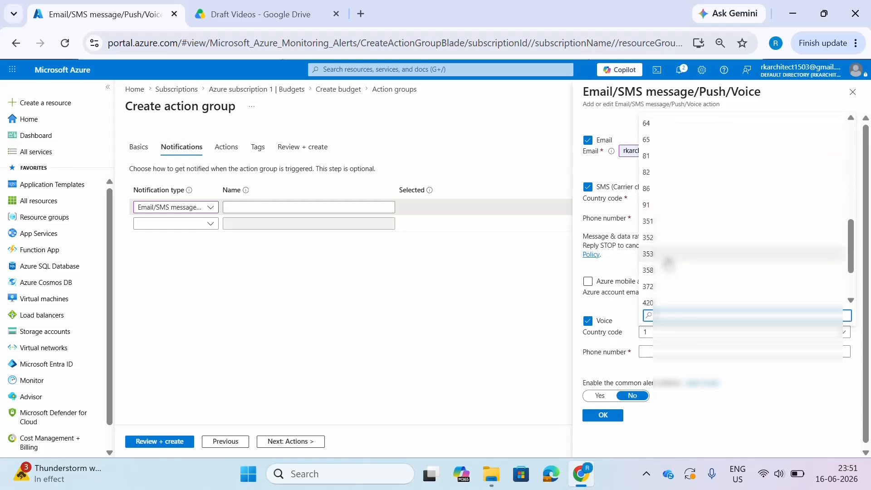
pyautogui.click(660, 210)
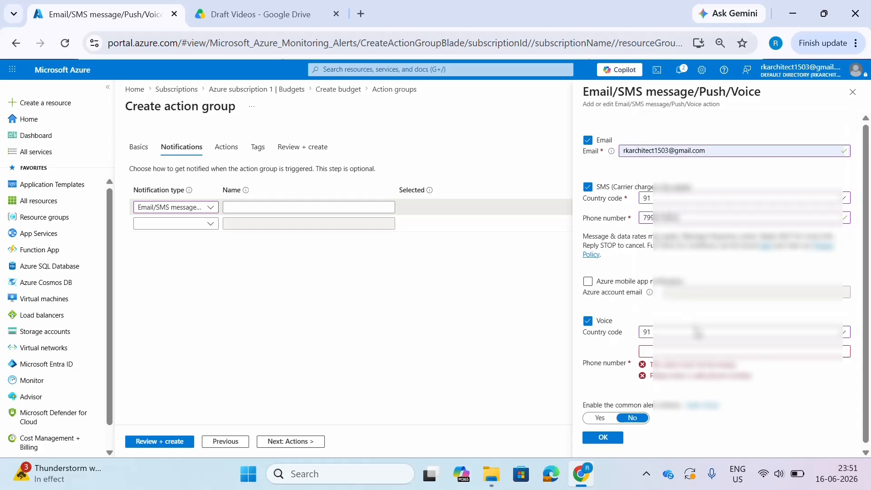
pyautogui.click(697, 349)
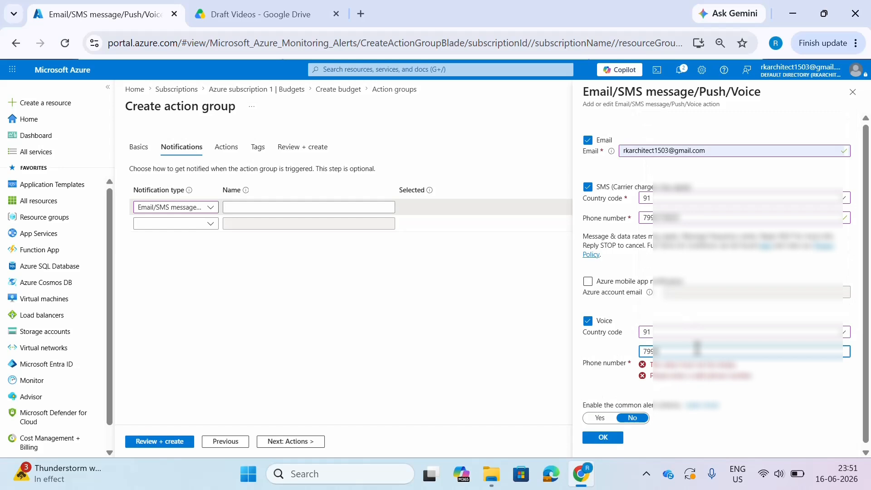
pyautogui.write('799???????')
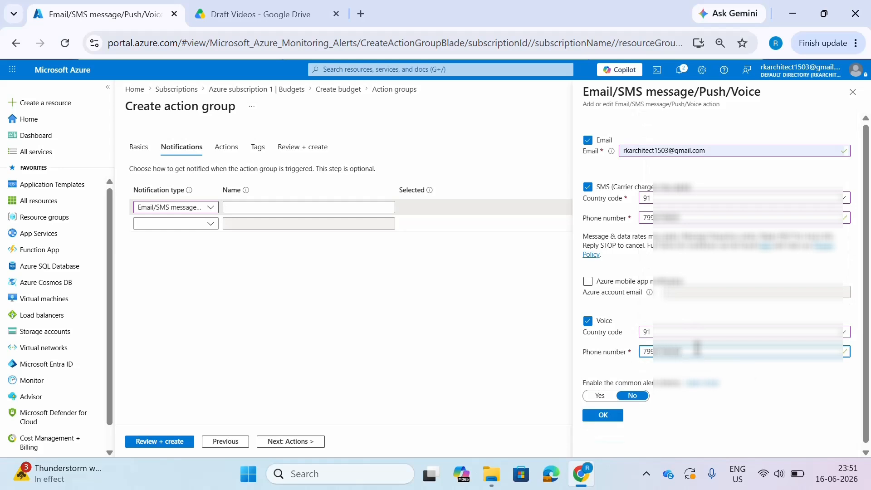
pyautogui.click(617, 418)
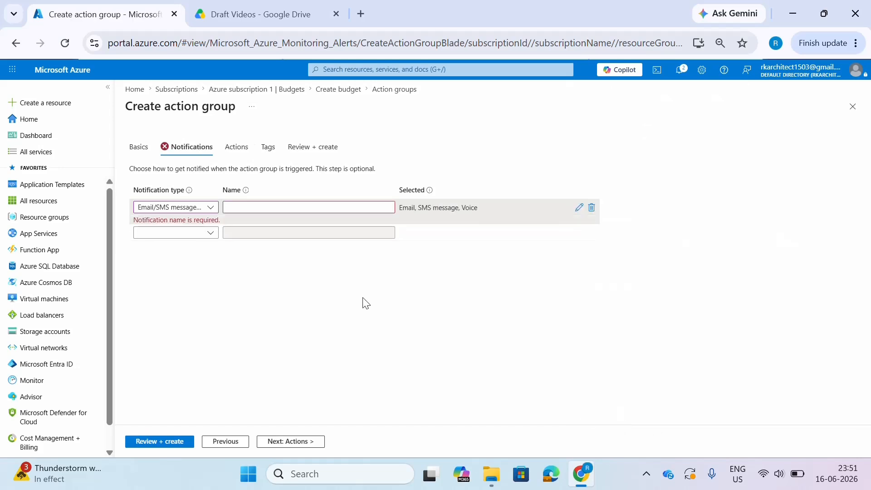
# - Name the notification "Notification Email,Voice and SMS" and continue to the action settings
pyautogui.click(275, 210)
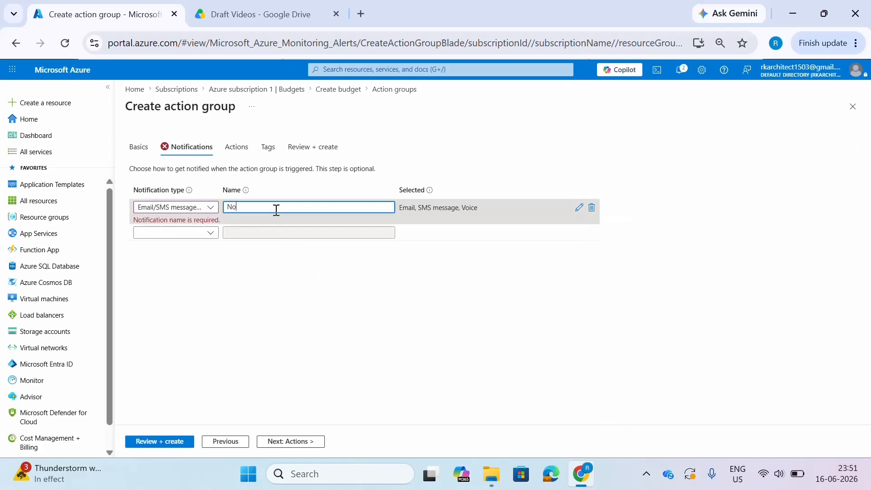
pyautogui.write('Notification Email,Voice and SMS')
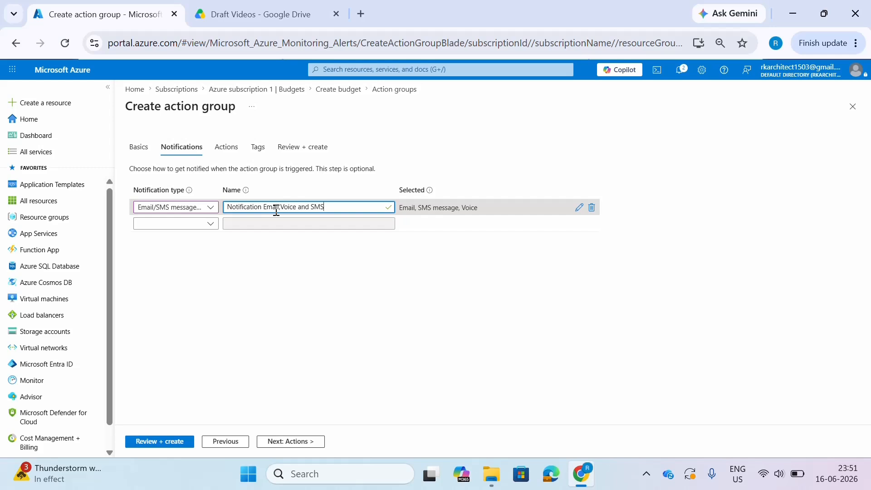
pyautogui.click(280, 296)
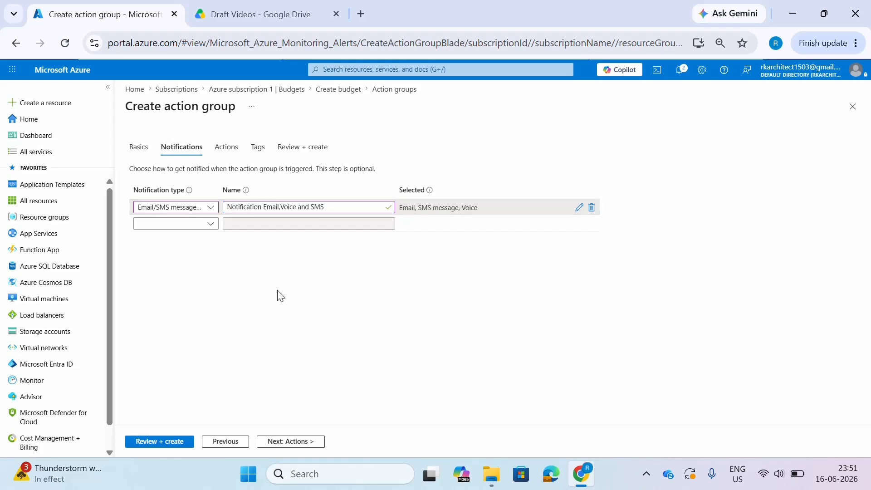
pyautogui.click(288, 442)
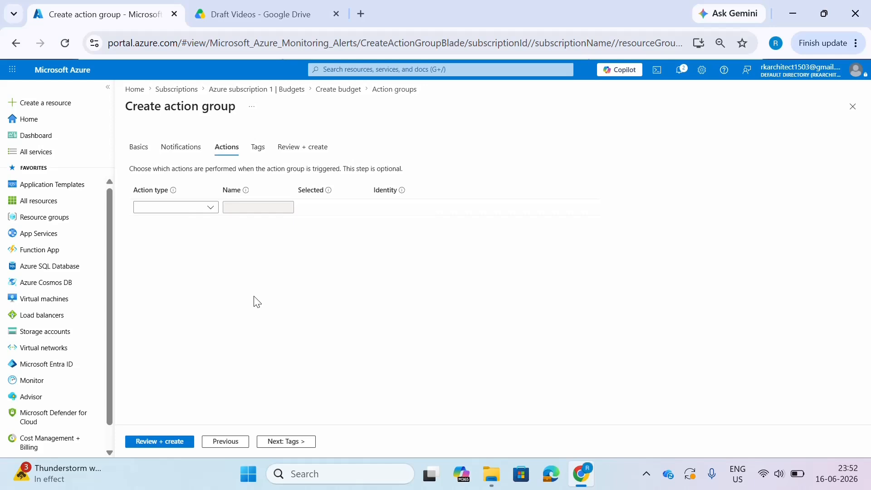
# - Create the EZ-01 action group without any actions or tags, and dismiss the resulting notification
pyautogui.click(170, 442)
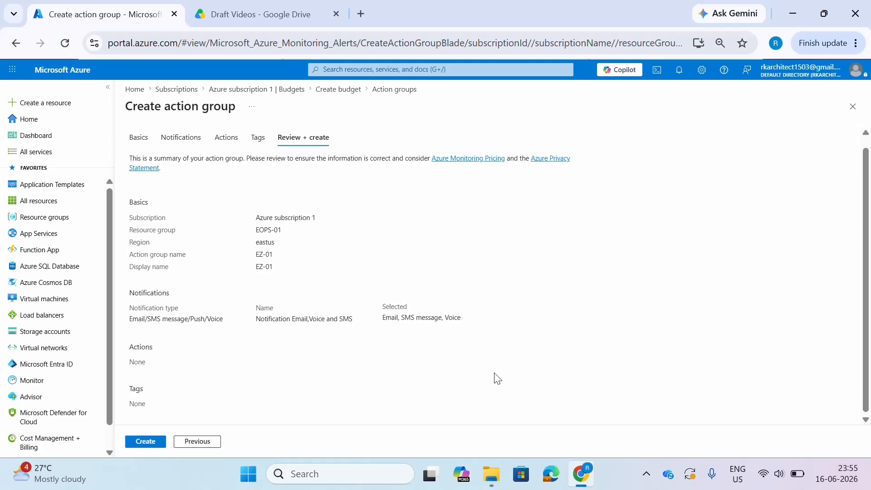
pyautogui.click(146, 442)
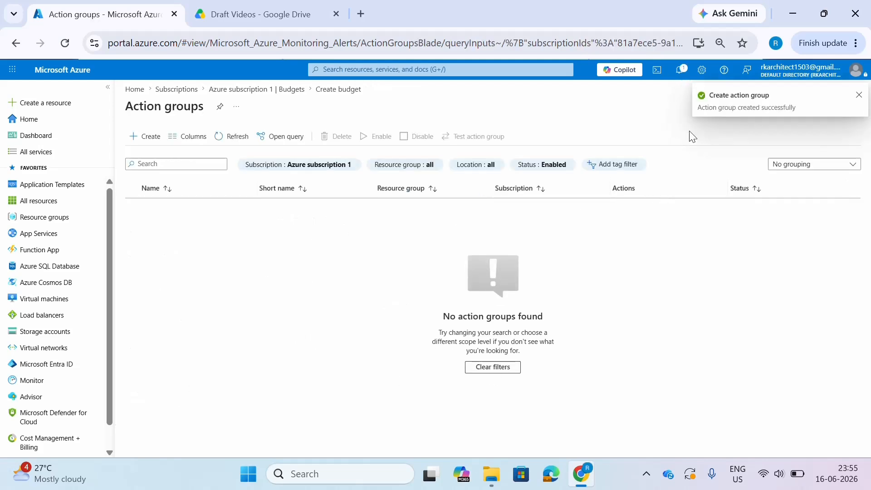
pyautogui.click(858, 96)
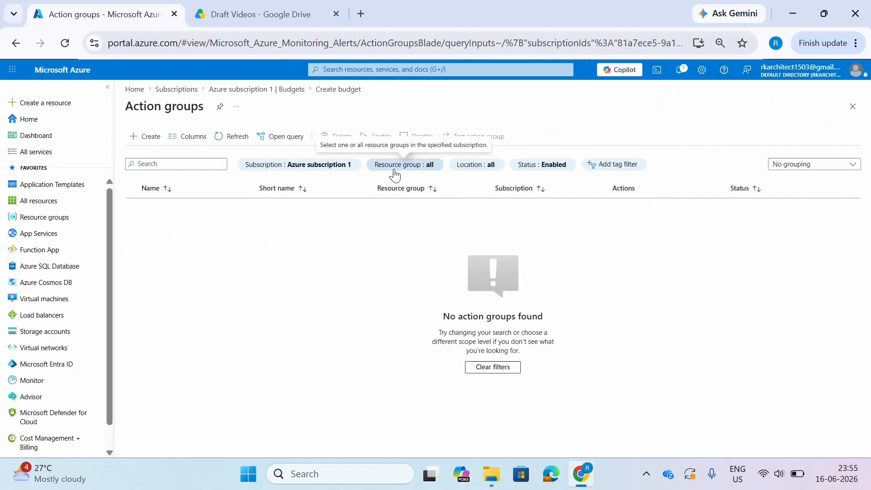
# - Refresh the list of action groups to check for the new group
pyautogui.click(220, 139)
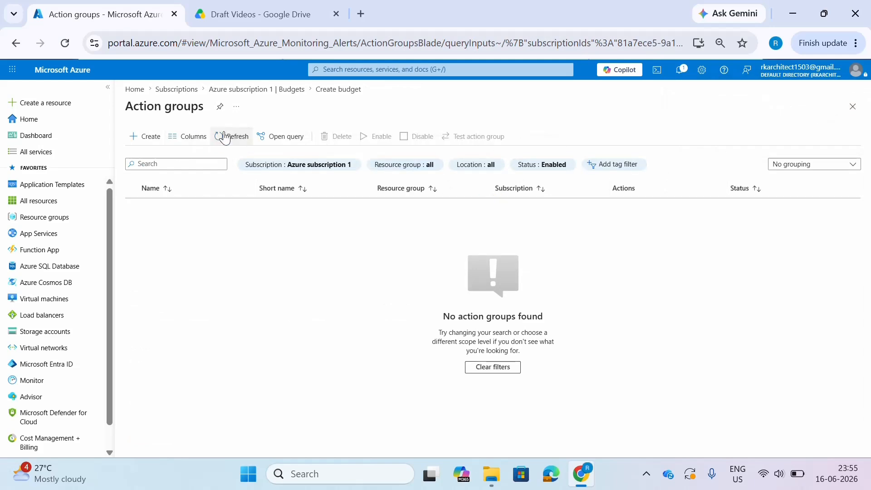
pyautogui.click(230, 140)
pyautogui.click(231, 142)
pyautogui.click(229, 141)
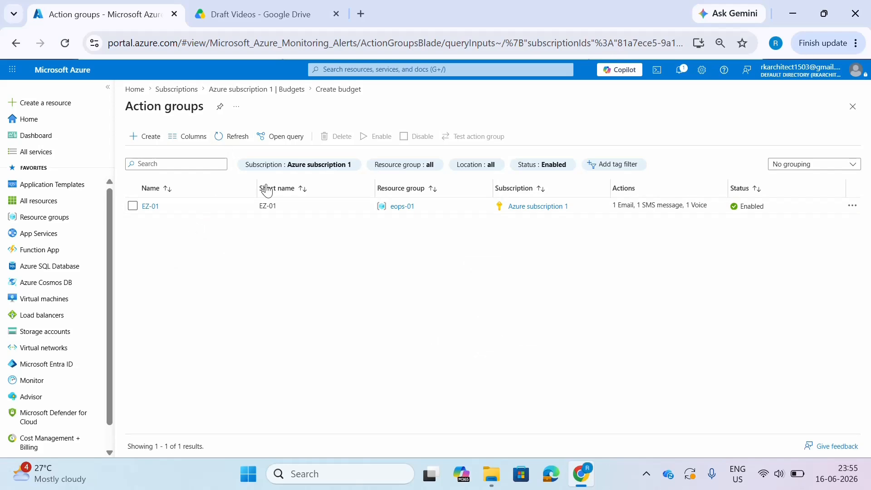
# - Return to the subscription's budgets, start a new budget and name it Ez-01
pyautogui.click(295, 90)
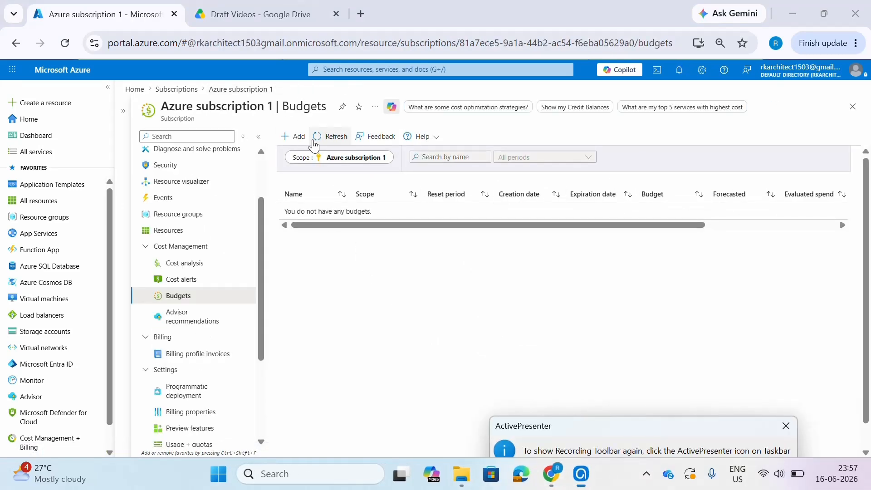
pyautogui.click(297, 137)
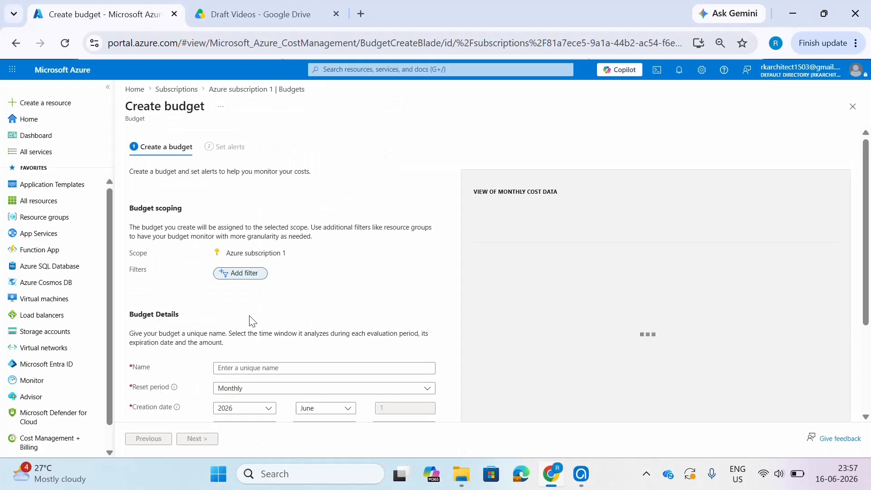
pyautogui.click(272, 366)
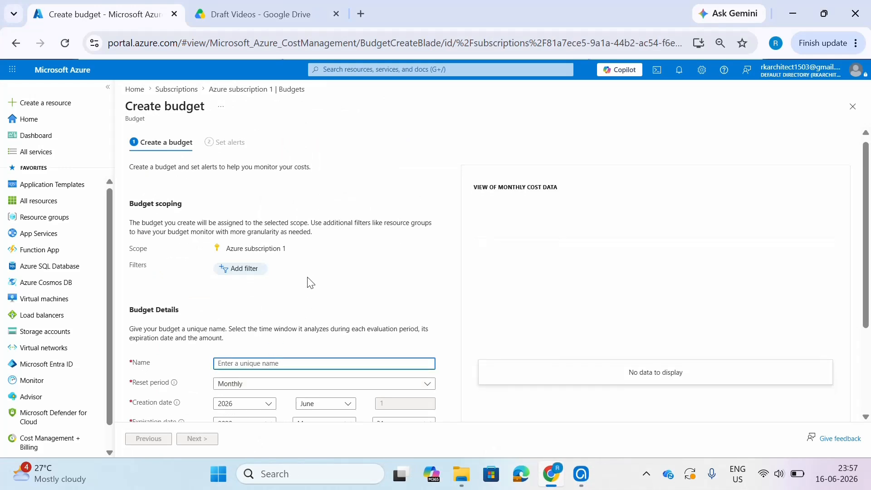
pyautogui.scroll(-1, 307, 283)
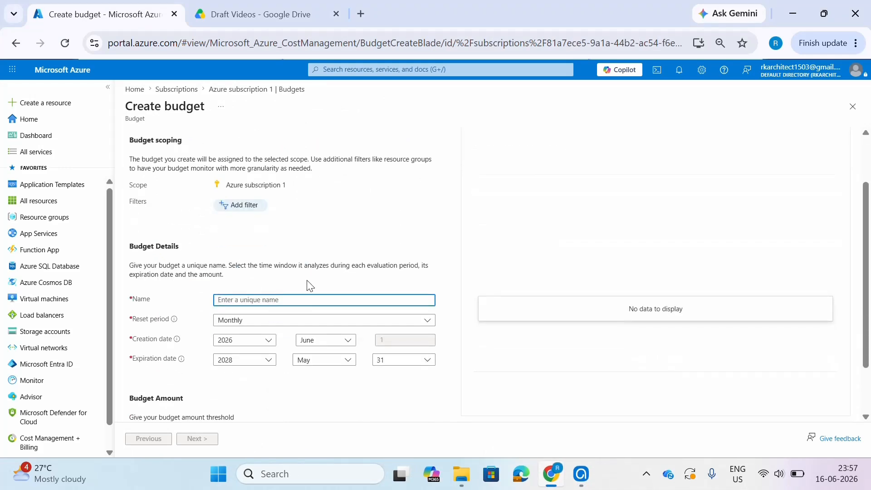
pyautogui.write('Ez-01')
pyautogui.scroll(-1, 286, 361)
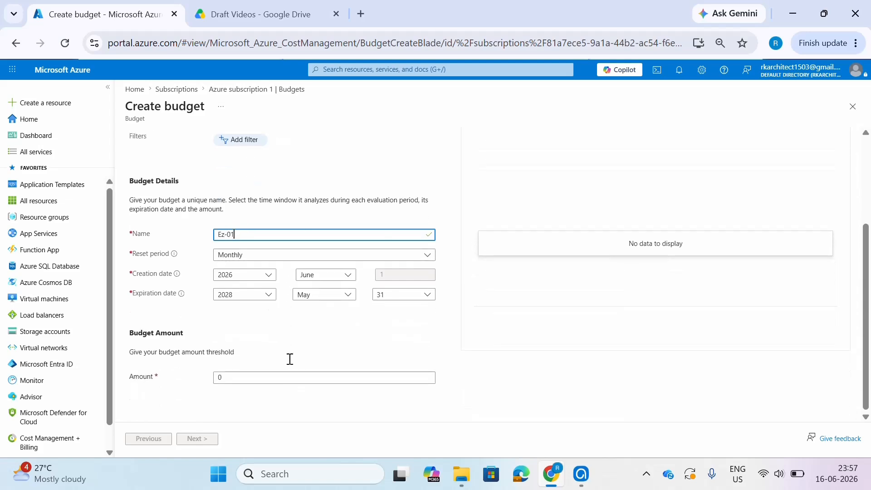
# - Set the amount of the Ez-01 budget to 50
pyautogui.click(253, 378)
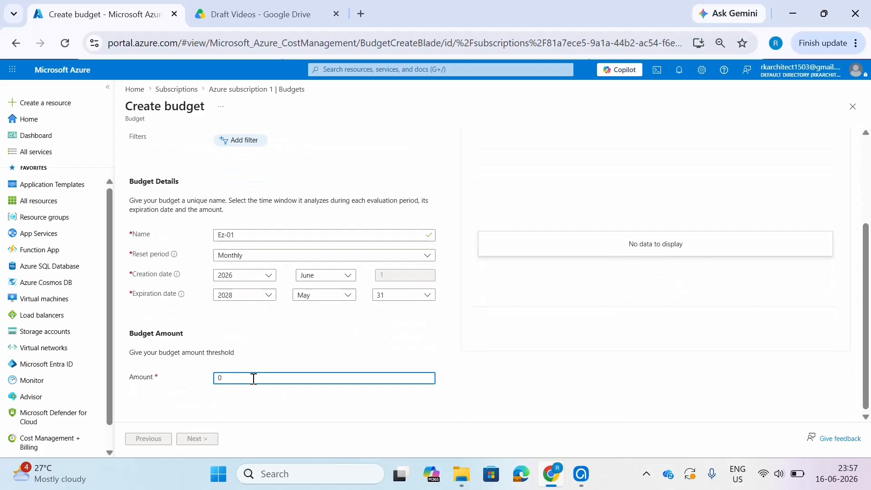
pyautogui.press('BackSpace')
pyautogui.write('50')
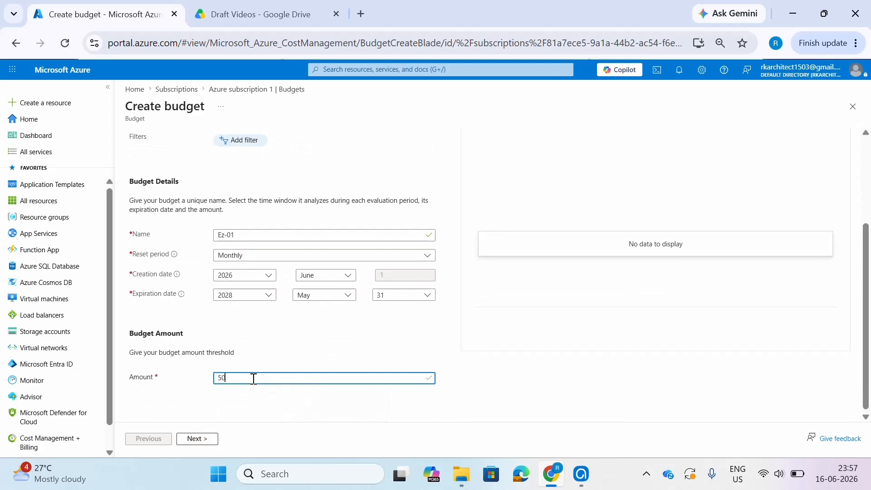
# - Continue to the alert settings and add an Actual cost condition at 50 % of budget with the EZ-01 action group
pyautogui.click(196, 438)
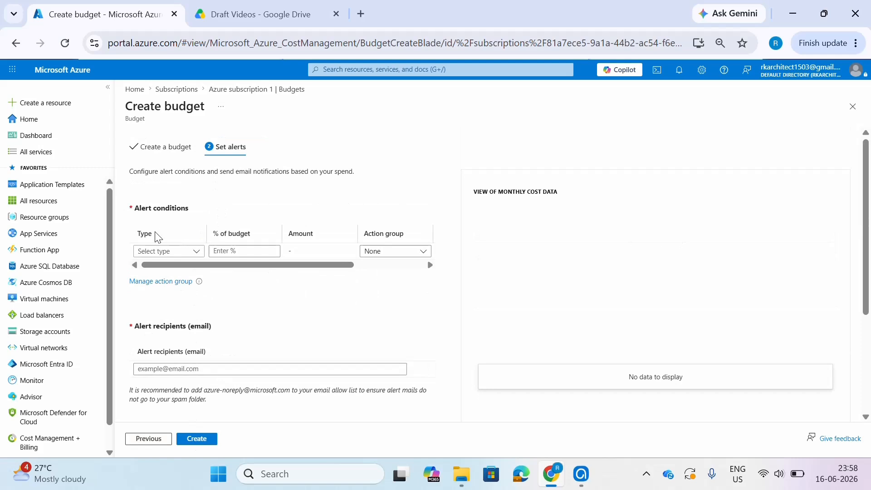
pyautogui.click(178, 252)
pyautogui.click(171, 267)
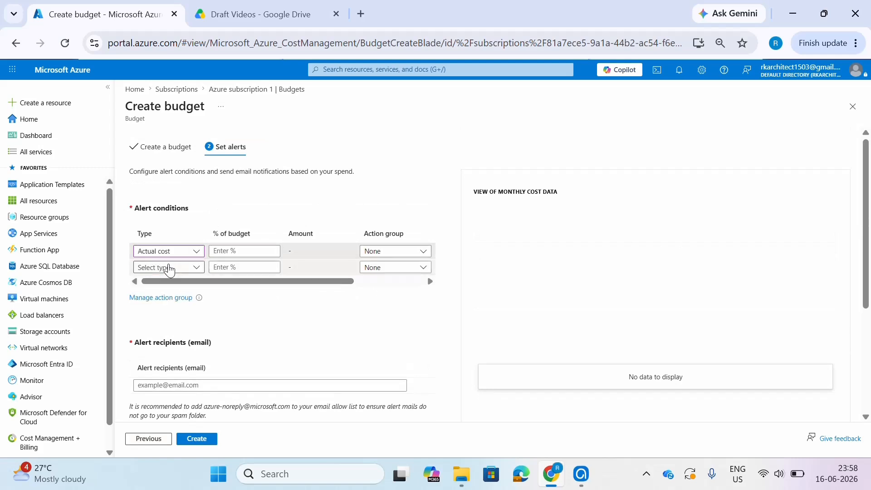
pyautogui.click(238, 251)
pyautogui.write('50')
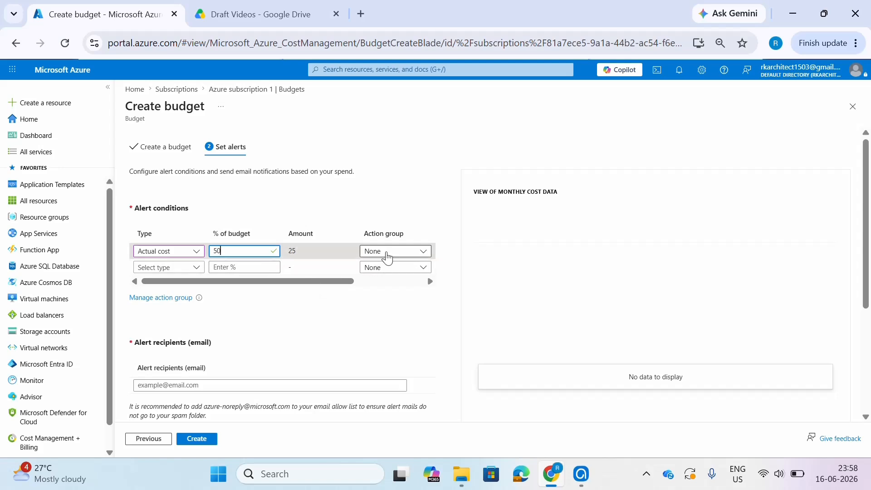
pyautogui.click(390, 251)
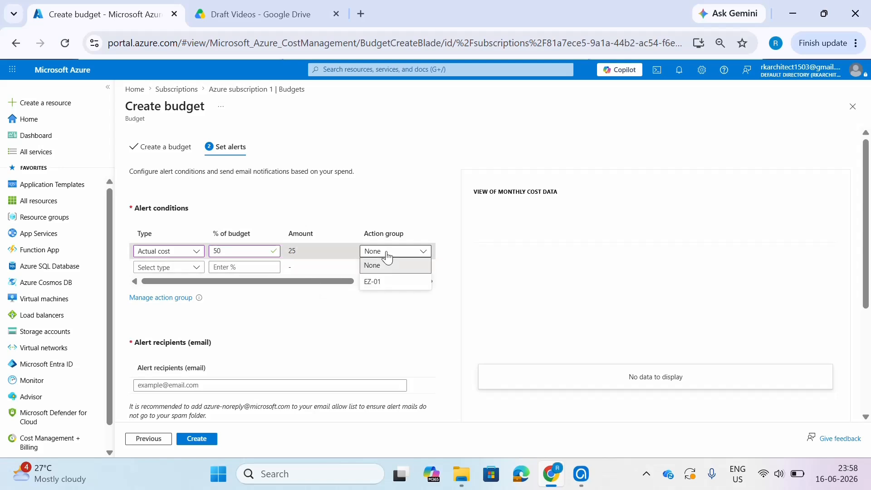
pyautogui.click(396, 286)
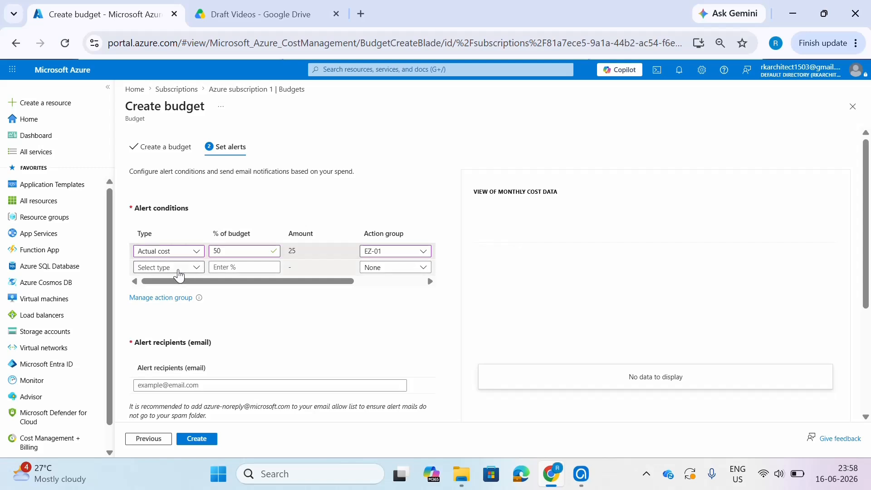
# - Add a second alert condition of type Forecasted cost at 100 % of budget with the EZ-01 action group
pyautogui.click(179, 273)
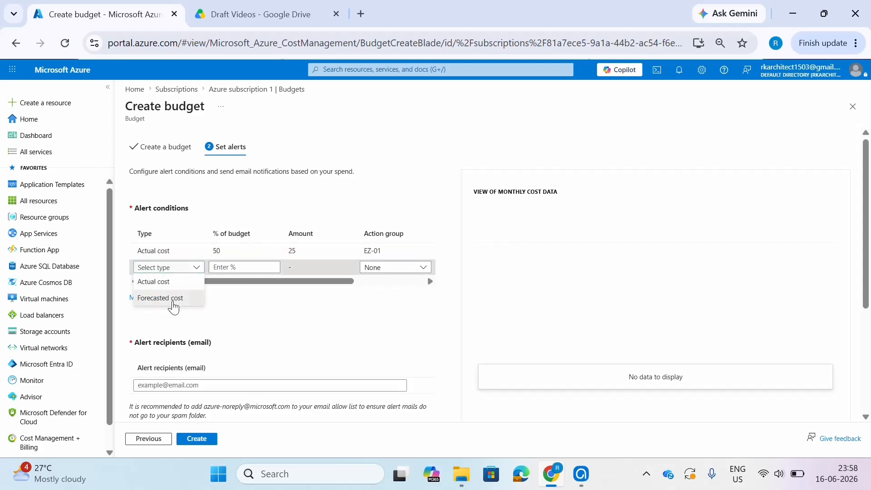
pyautogui.click(172, 298)
pyautogui.click(229, 269)
pyautogui.write('50')
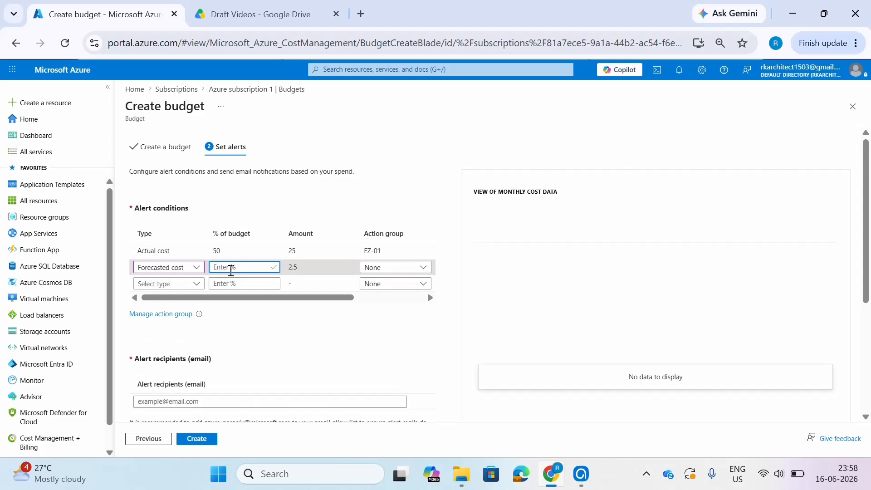
pyautogui.press('BackSpace')
pyautogui.press('BackSpace')
pyautogui.write('100')
pyautogui.click(389, 267)
pyautogui.click(396, 300)
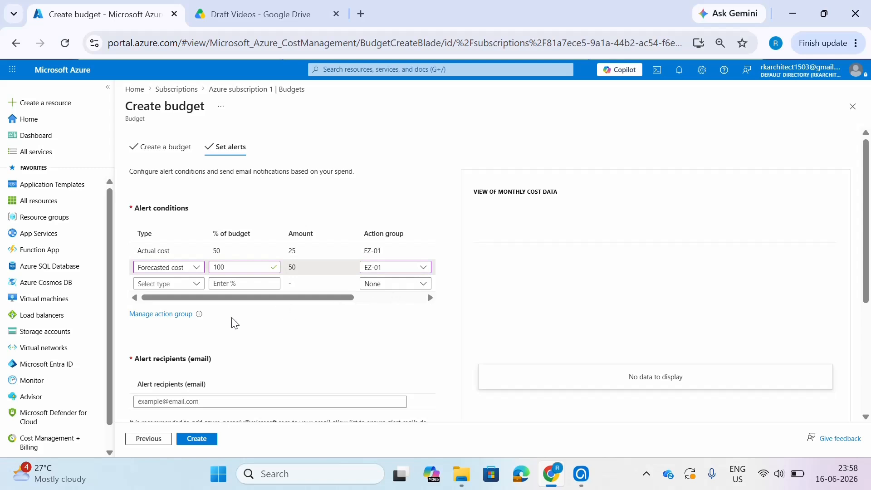
# - Fill in the alert recipient's e-mail with the suggested address and remove the duplicate recipient row
pyautogui.moveTo(198, 314)
pyautogui.scroll(-3, 172, 329)
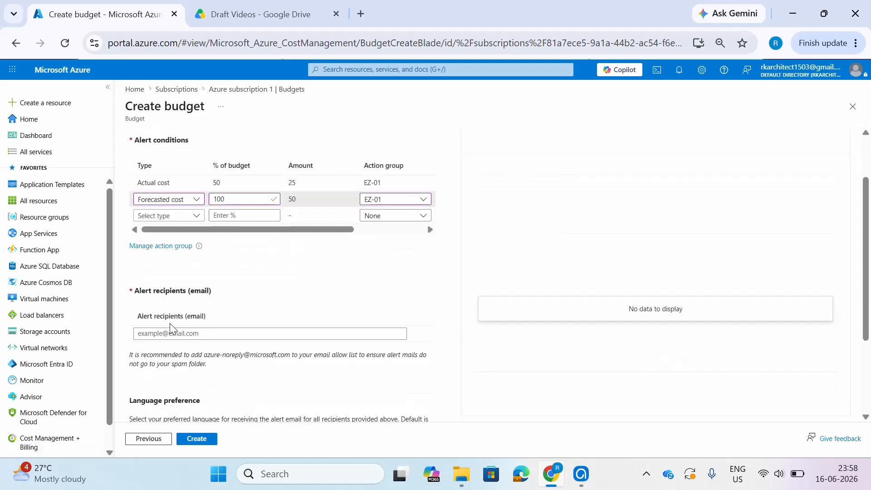
pyautogui.click(180, 265)
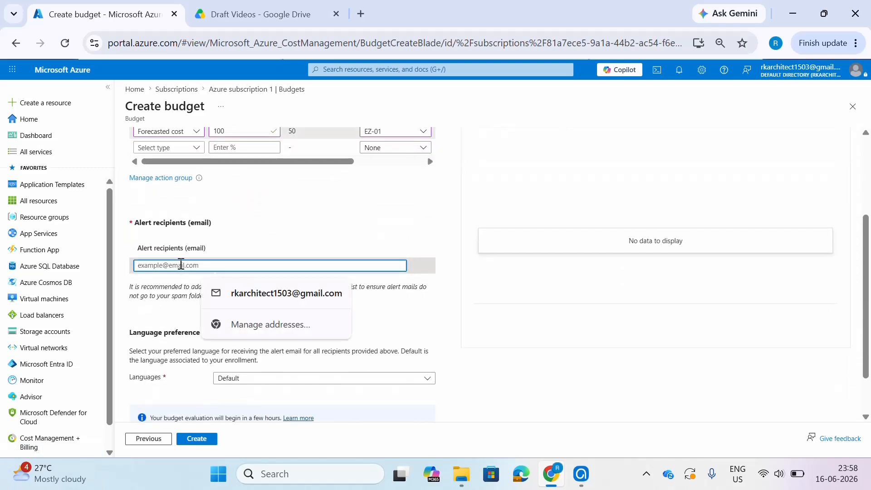
pyautogui.click(259, 294)
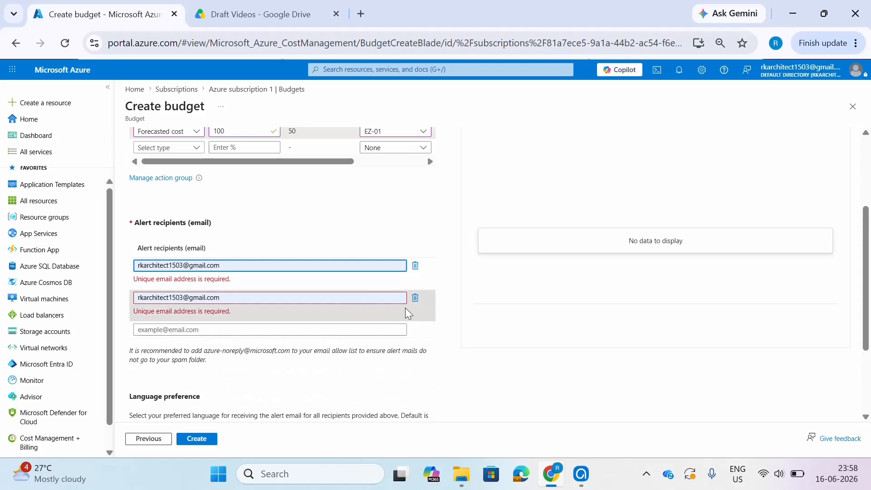
pyautogui.click(415, 298)
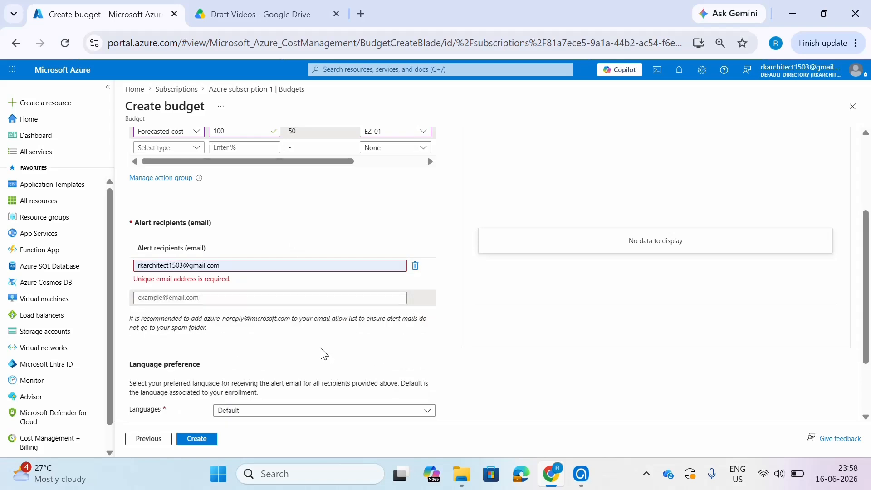
pyautogui.click(258, 268)
pyautogui.click(452, 330)
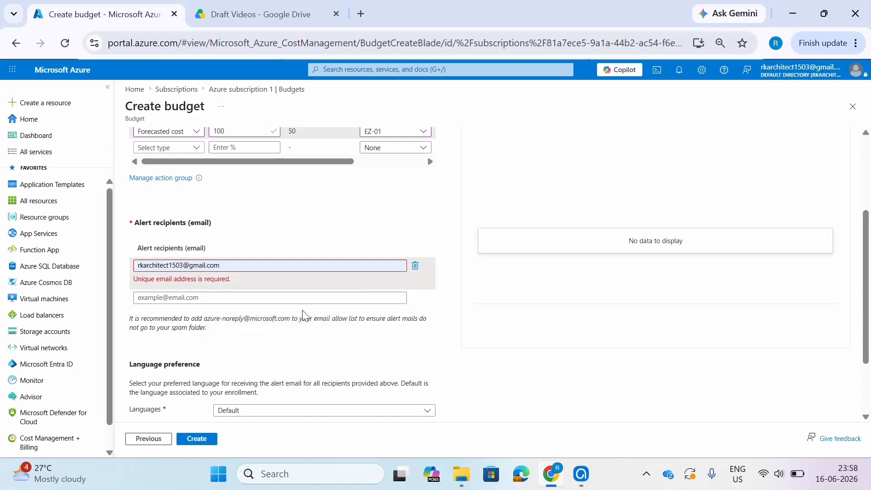
# - Create the Ez-01 budget with the Default language preference and dismiss the resulting notification
pyautogui.scroll(-1, 264, 343)
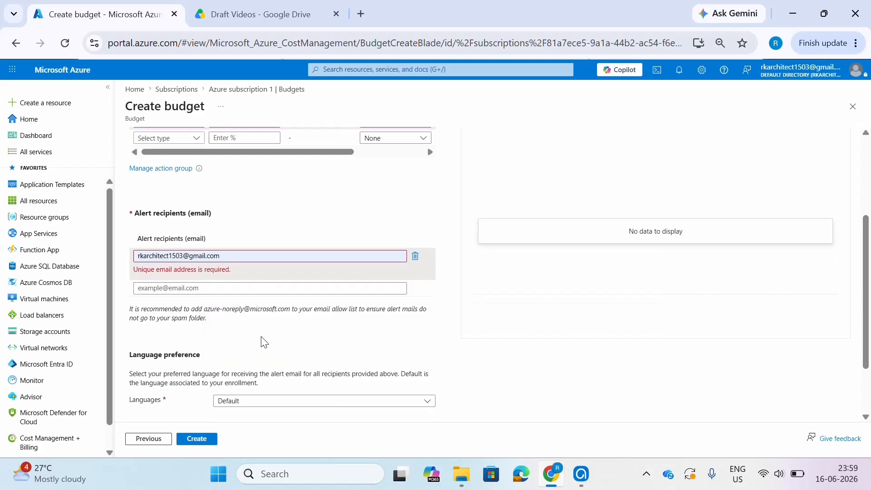
pyautogui.scroll(-1, 263, 343)
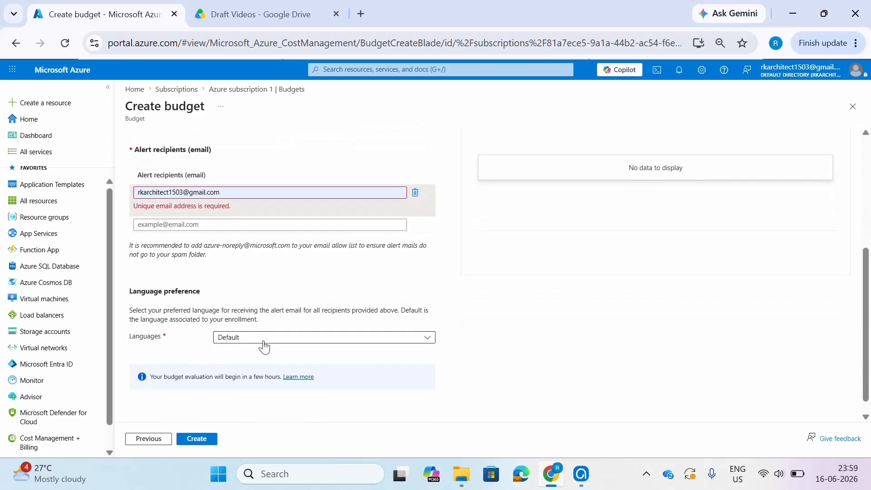
pyautogui.click(207, 440)
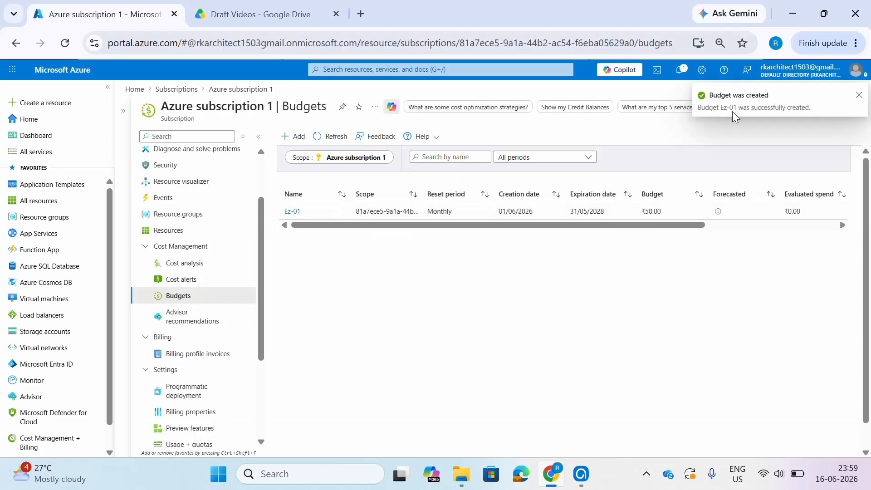
pyautogui.click(858, 96)
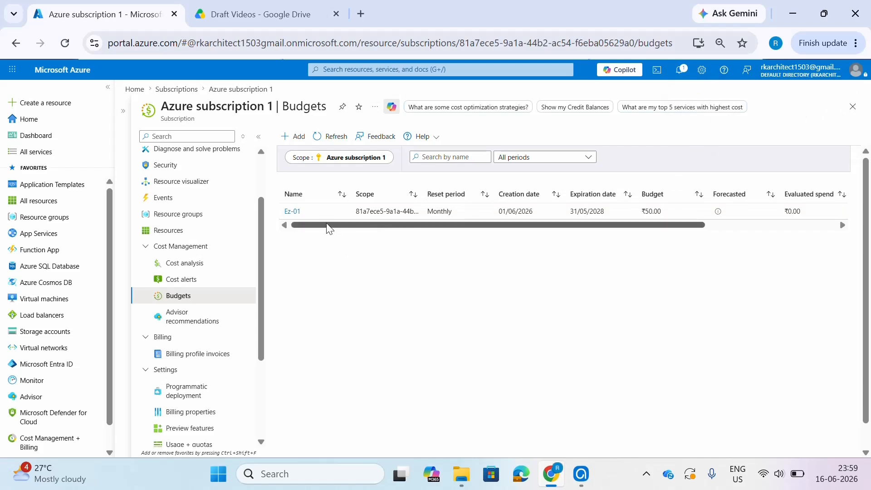
pyautogui.moveTo(331, 227); pyautogui.dragTo(317, 246)
# - Open the Ez-01 budget for editing and review its details and alert conditions
pyautogui.click(293, 212)
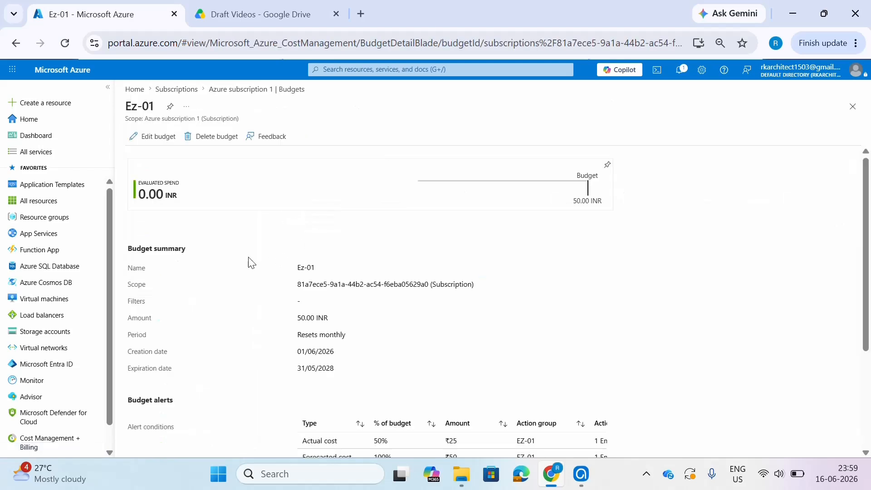
pyautogui.click(149, 142)
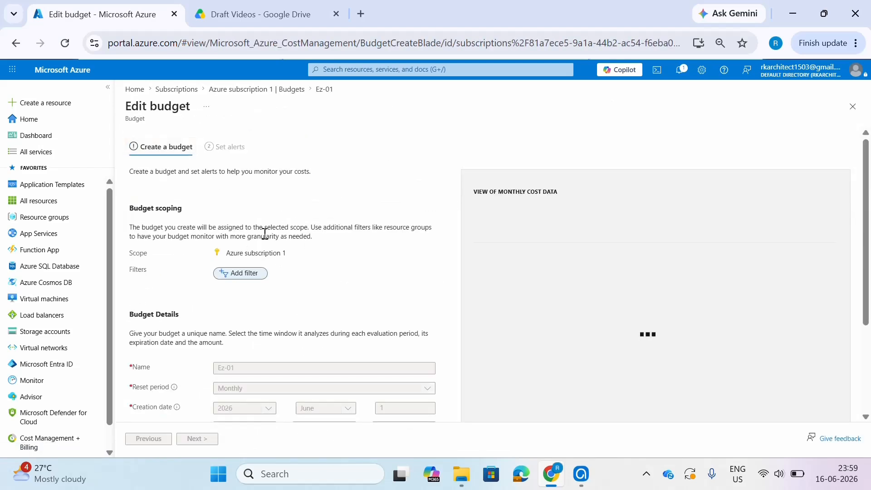
pyautogui.scroll(-3, 232, 272)
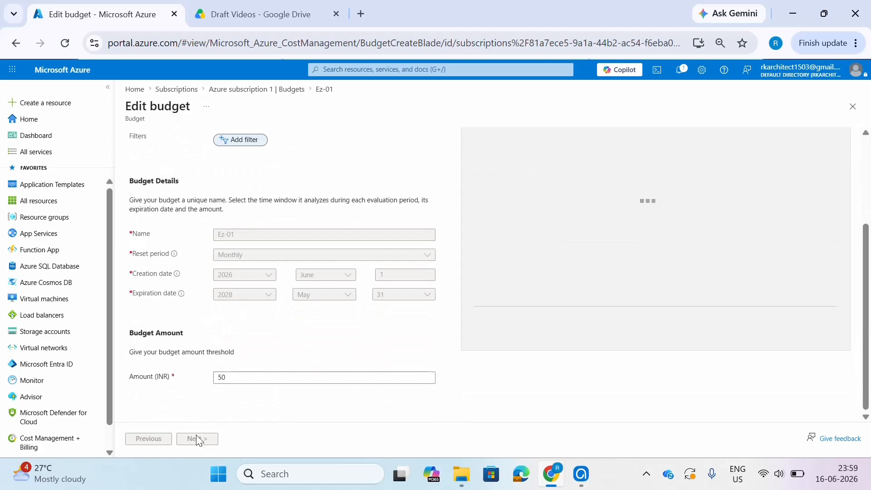
pyautogui.scroll(3, 192, 347)
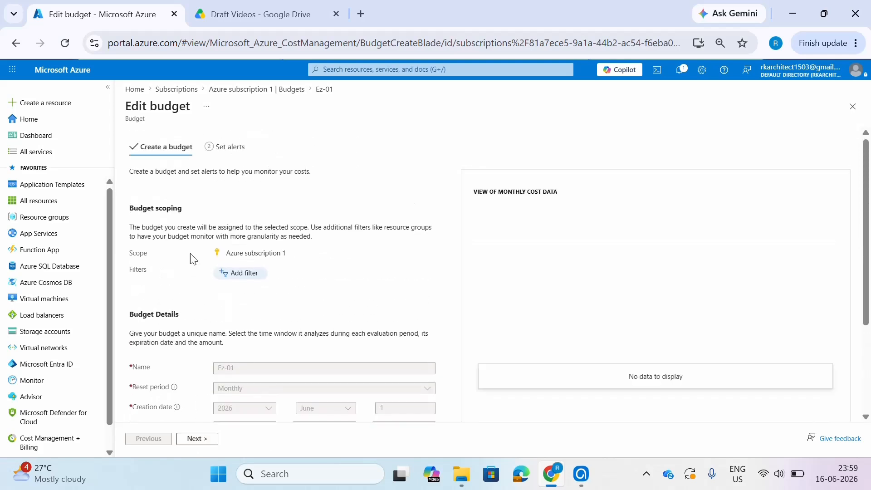
pyautogui.click(218, 158)
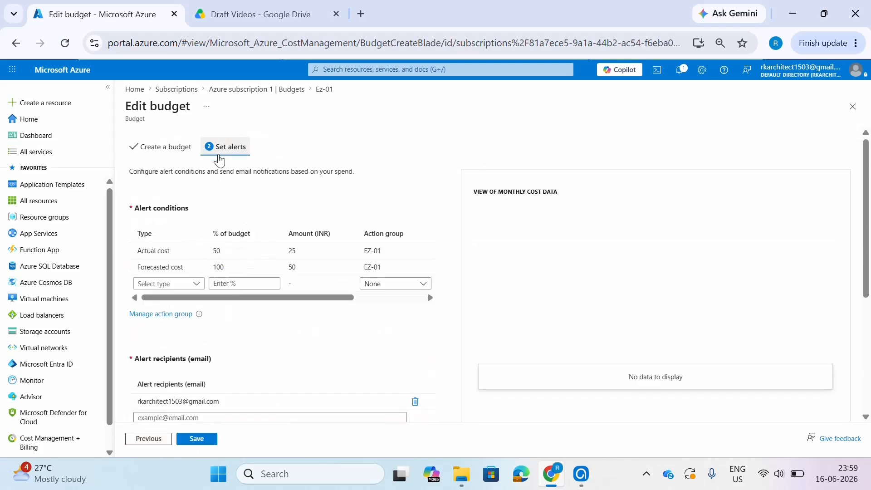
# - Open the EZ-01 action group for editing from the budget's alert settings and review its notifications and actions
pyautogui.click(167, 315)
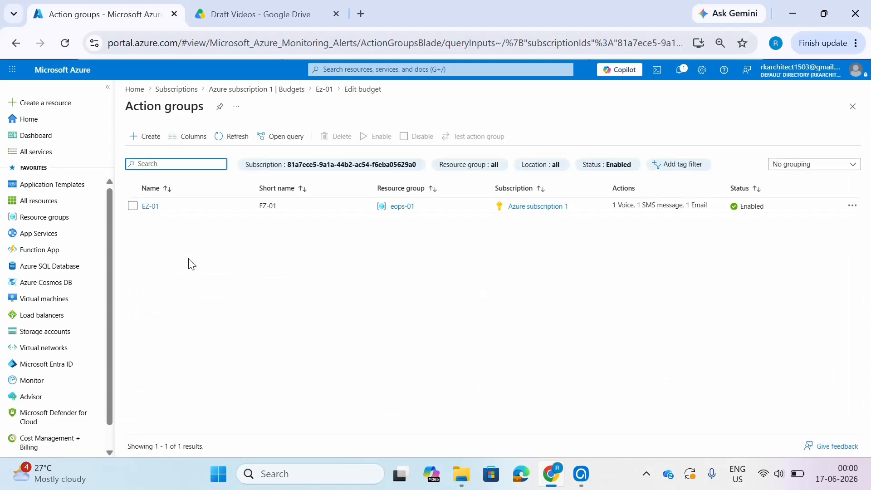
pyautogui.click(151, 207)
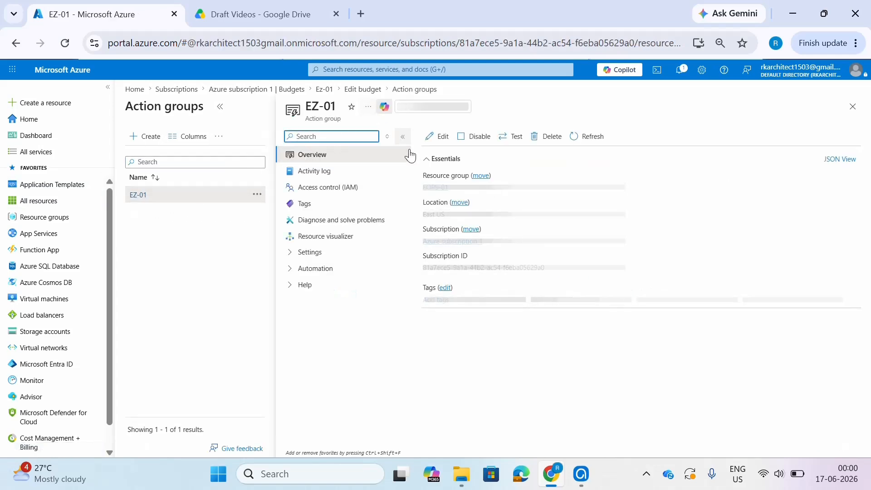
pyautogui.click(447, 142)
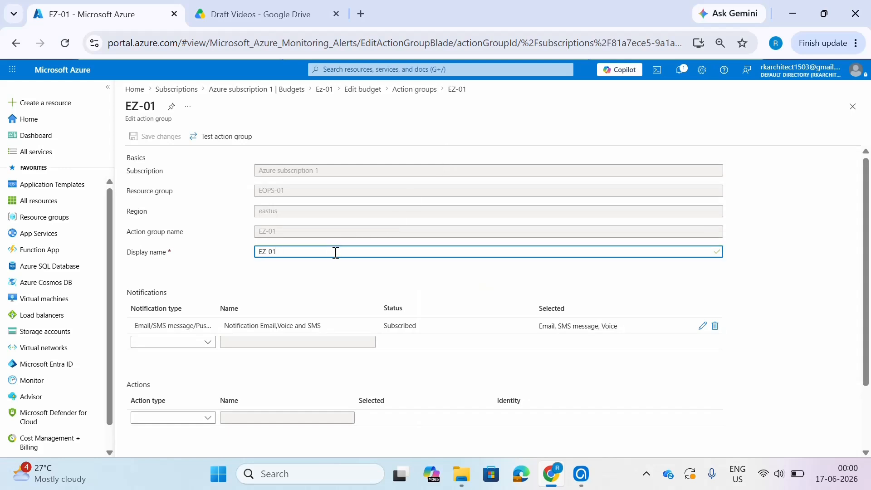
pyautogui.scroll(-2, 336, 253)
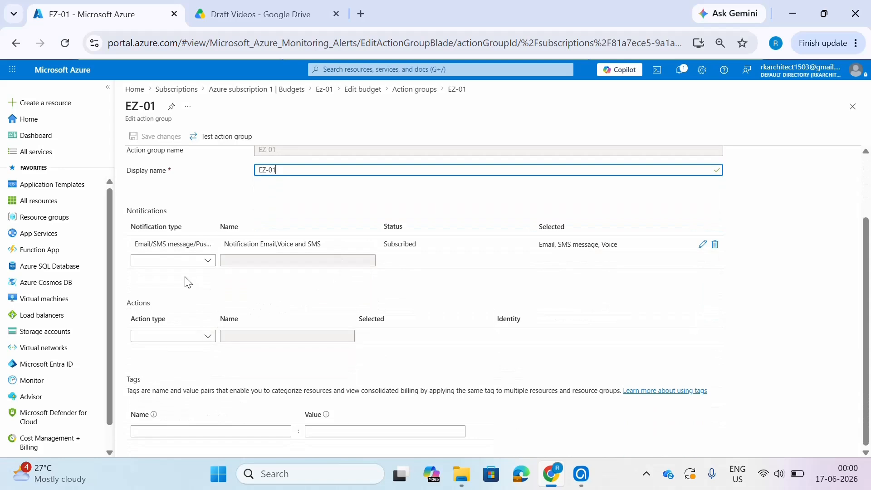
pyautogui.scroll(2, 187, 282)
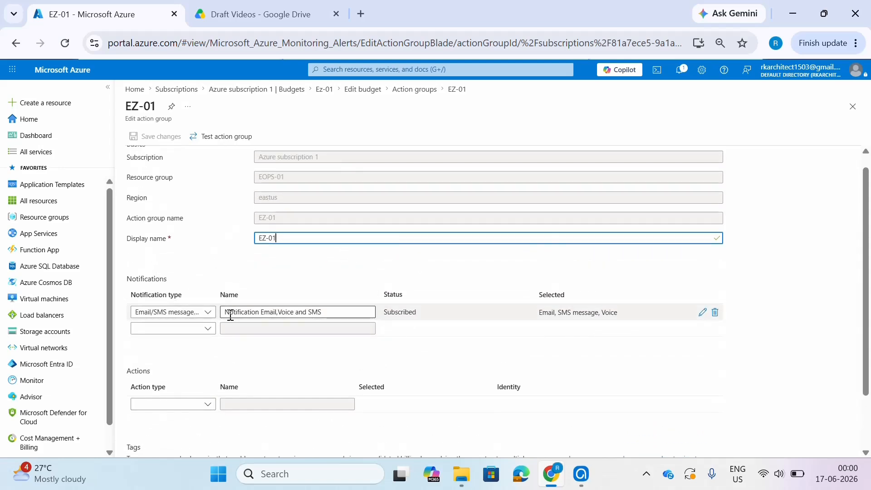
pyautogui.scroll(-2, 230, 315)
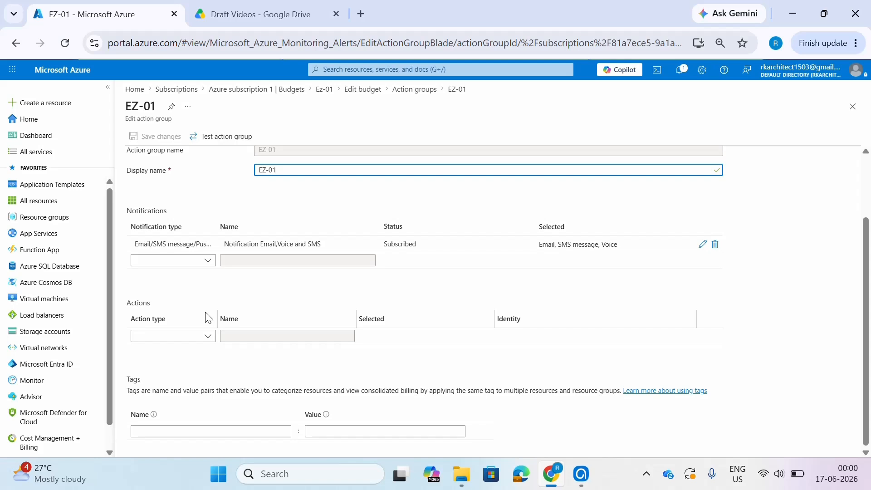
# - Examine the action types and an Automation Runbook action's identity options, leaving the action group unsaved and returning to the subscription's budgets
pyautogui.click(207, 336)
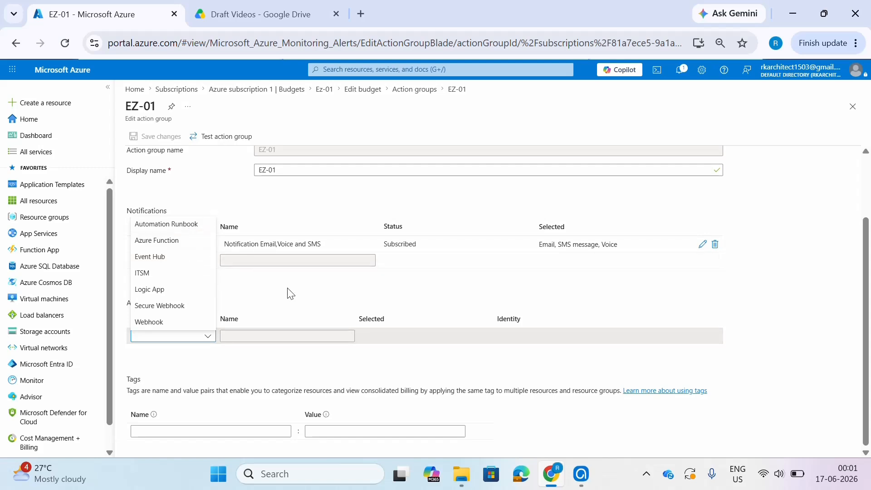
pyautogui.click(184, 224)
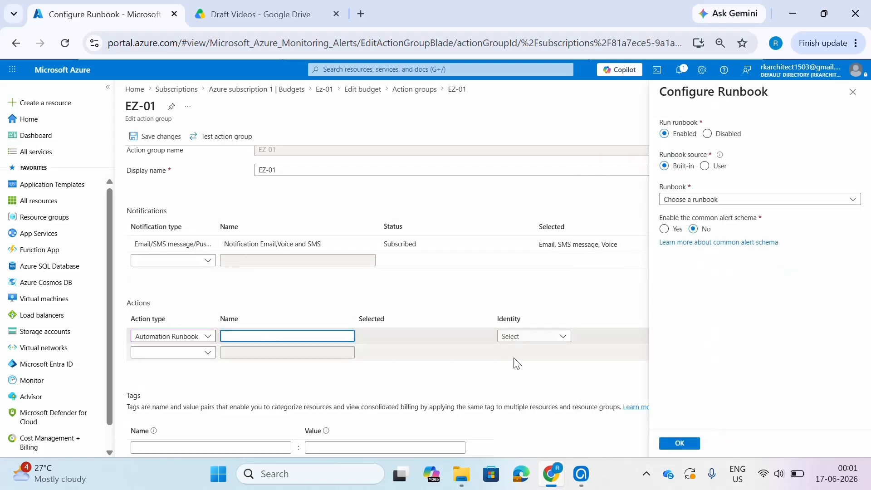
pyautogui.click(530, 343)
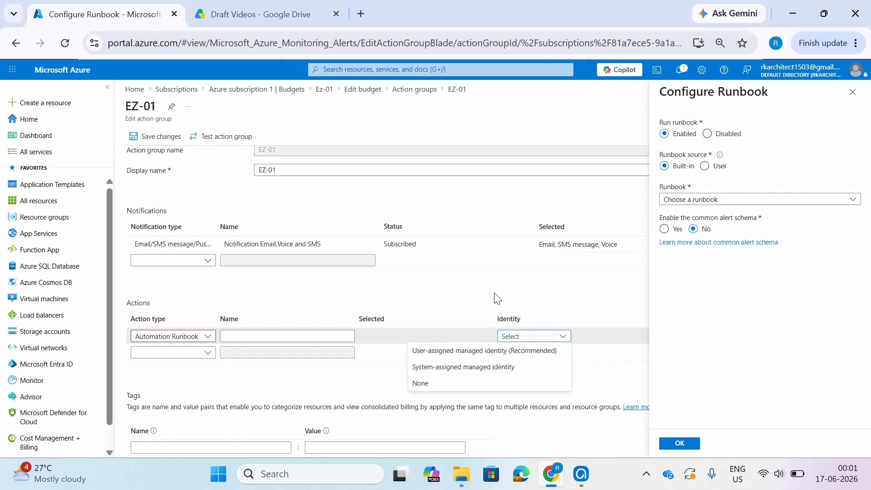
pyautogui.scroll(-1, 494, 292)
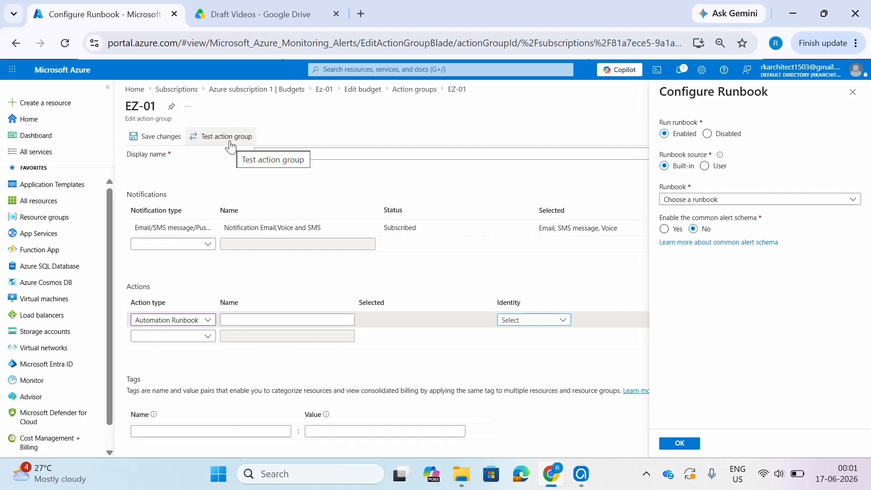
pyautogui.click(414, 89)
pyautogui.click(497, 130)
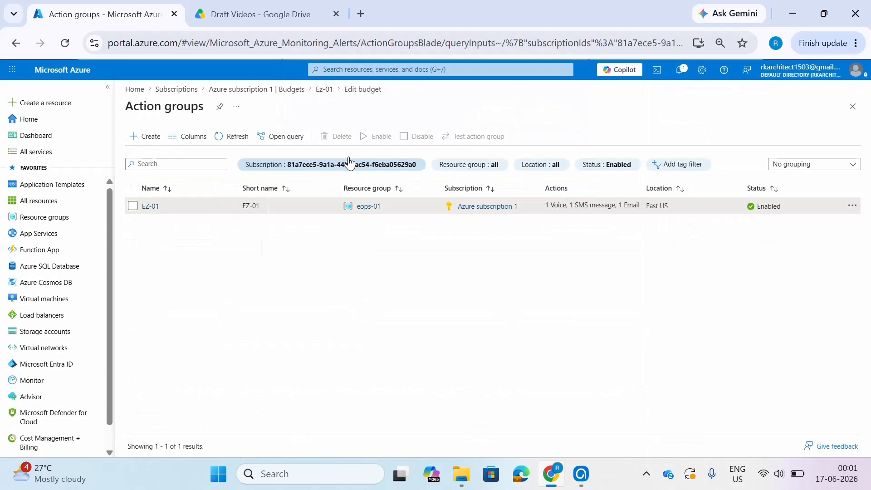
pyautogui.click(284, 90)
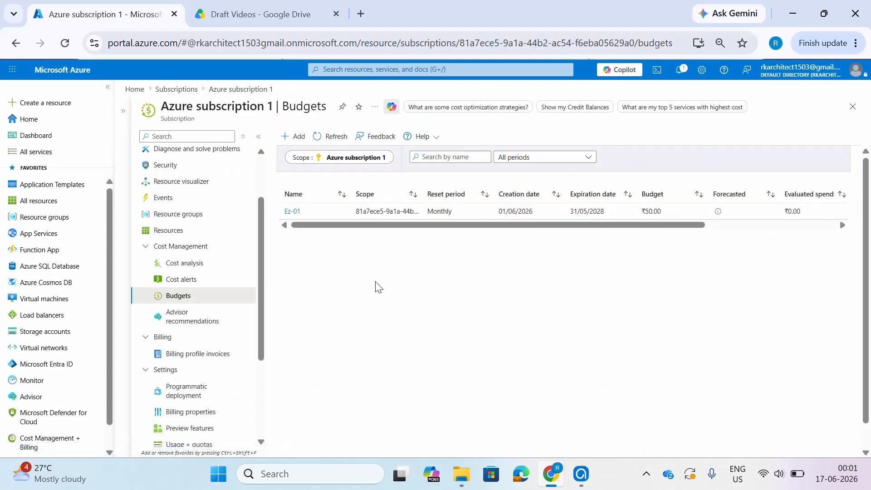